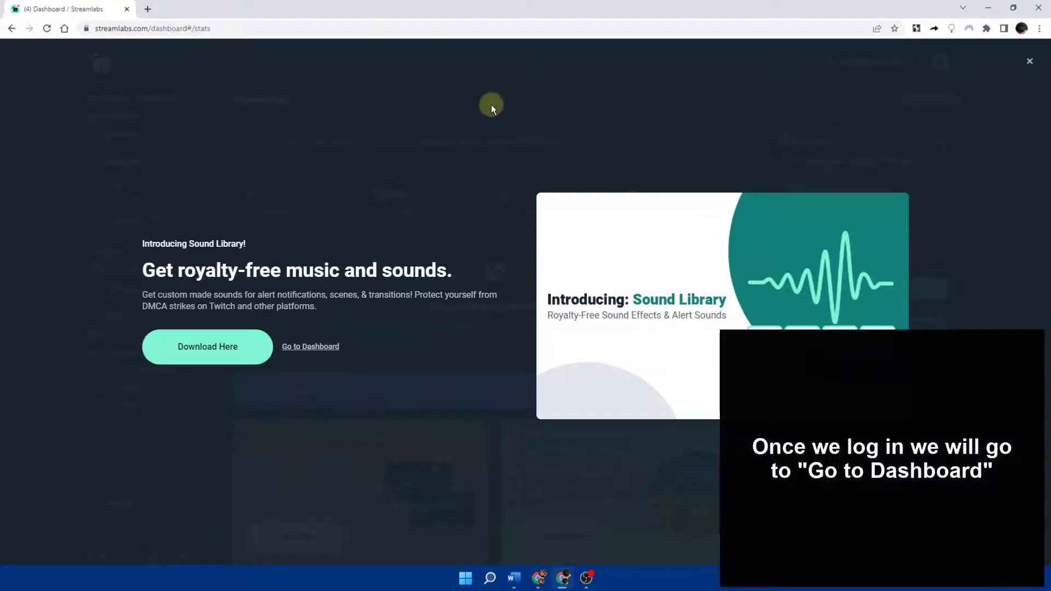
# - Go to the dashboard, open the Alert Box page and look over its general settings
pyautogui.click(307, 346)
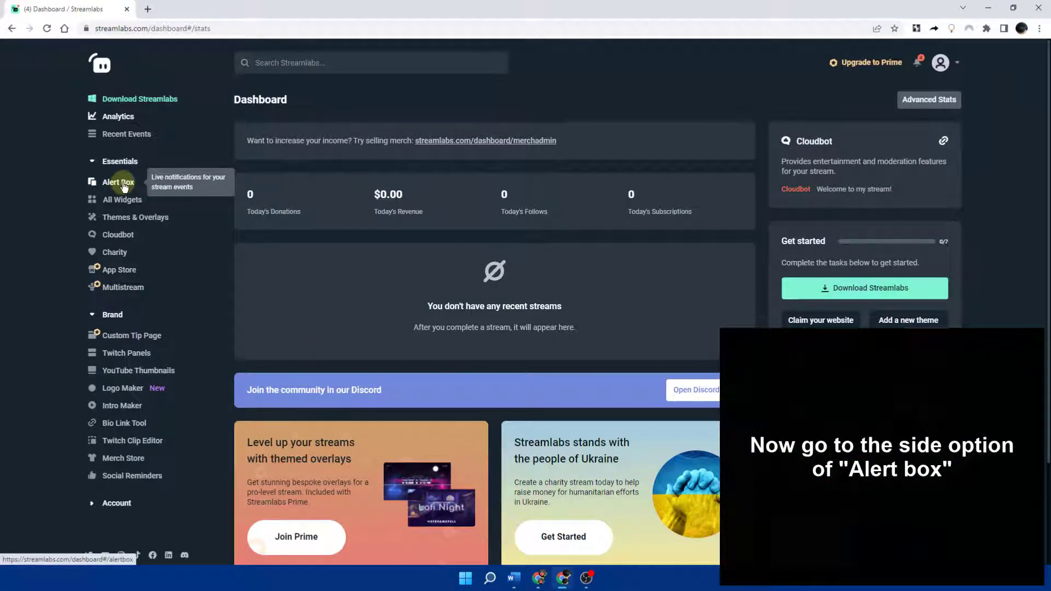
pyautogui.click(124, 187)
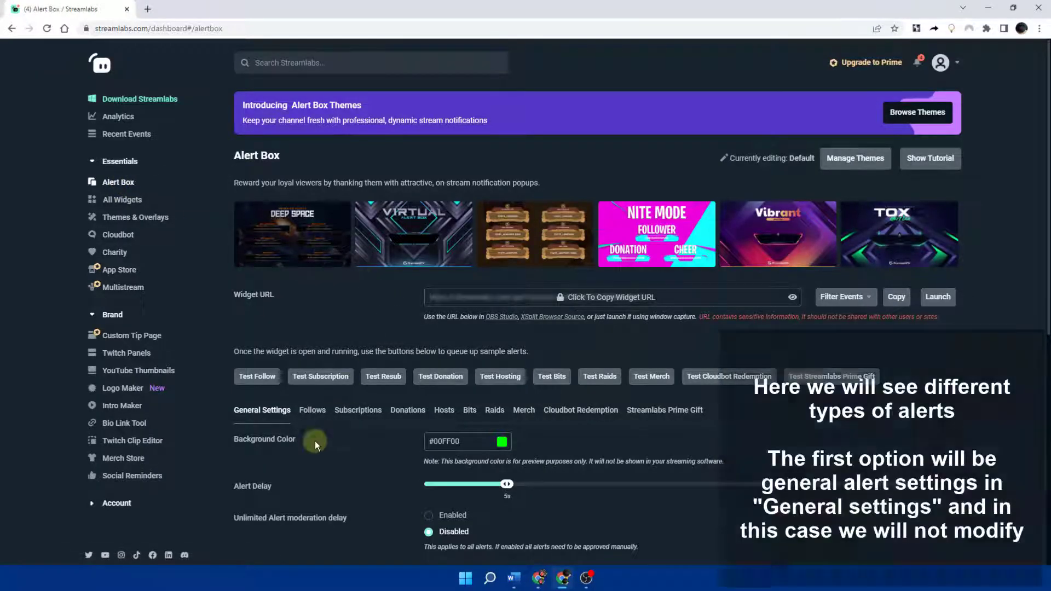
pyautogui.scroll(-4, 309, 450)
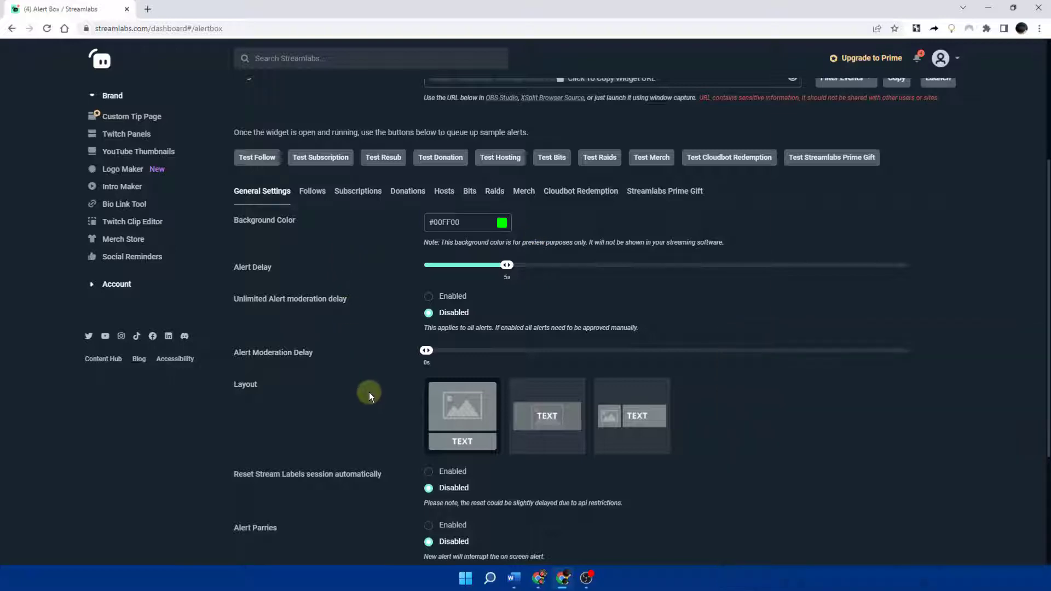
pyautogui.scroll(-3, 369, 392)
pyautogui.scroll(6, 369, 391)
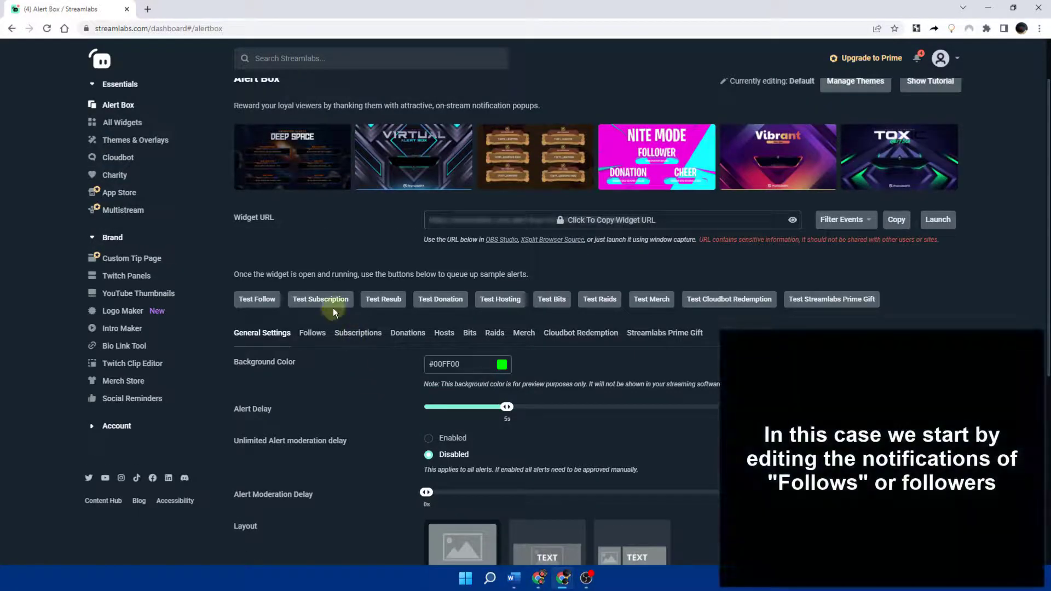
# - Open the Follows alert settings and choose the layout with the image above the text
pyautogui.click(311, 336)
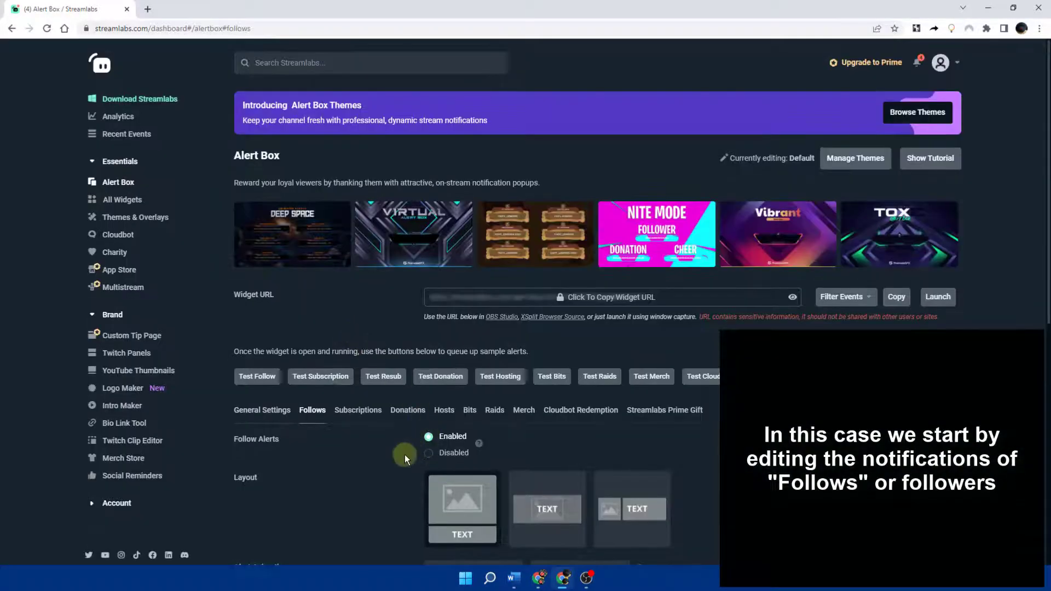
pyautogui.scroll(-3, 393, 454)
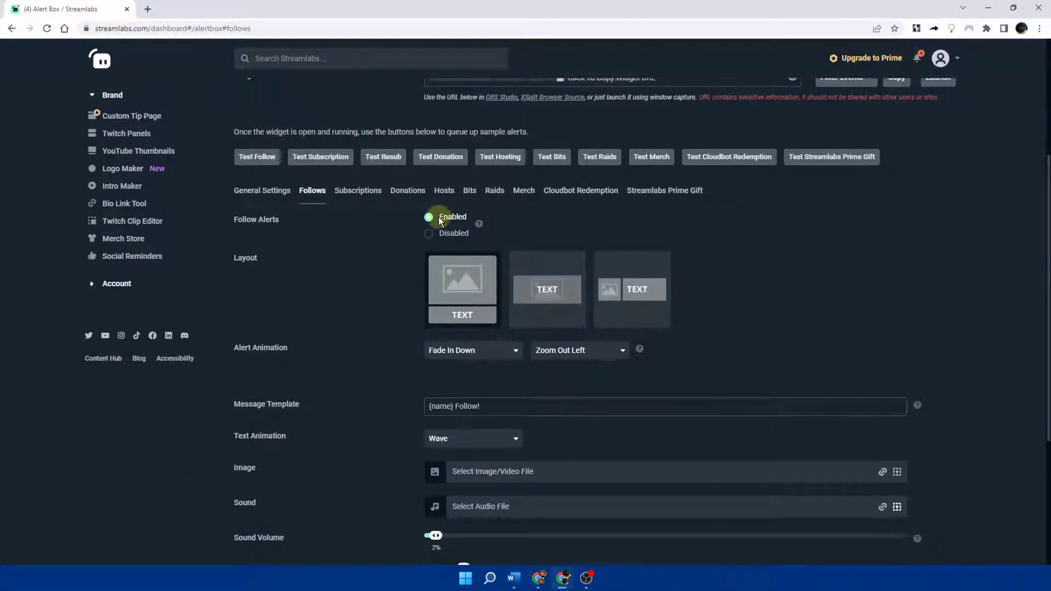
pyautogui.click(550, 309)
pyautogui.click(624, 316)
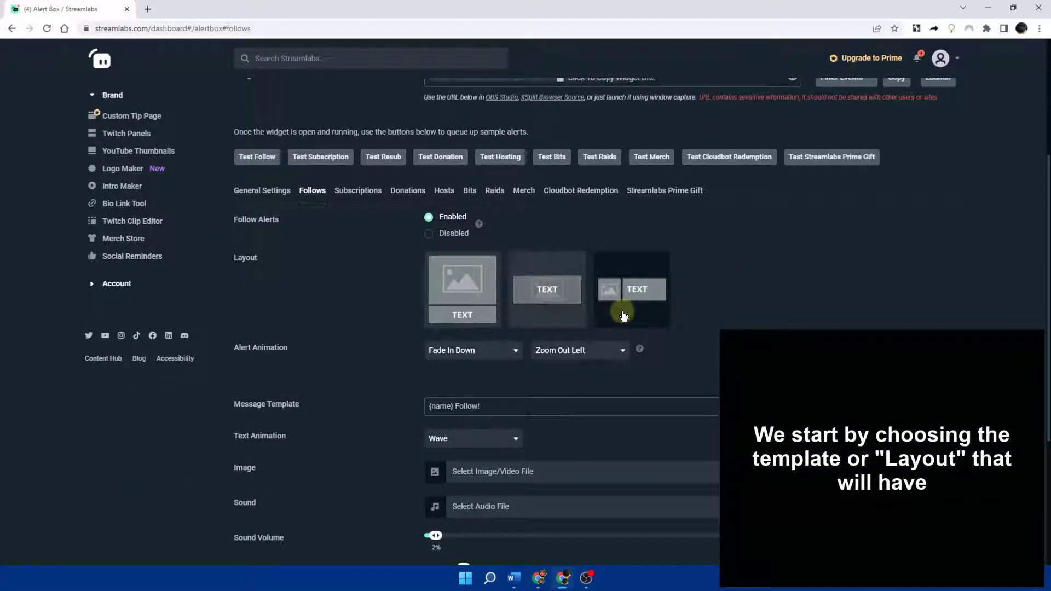
pyautogui.click(454, 298)
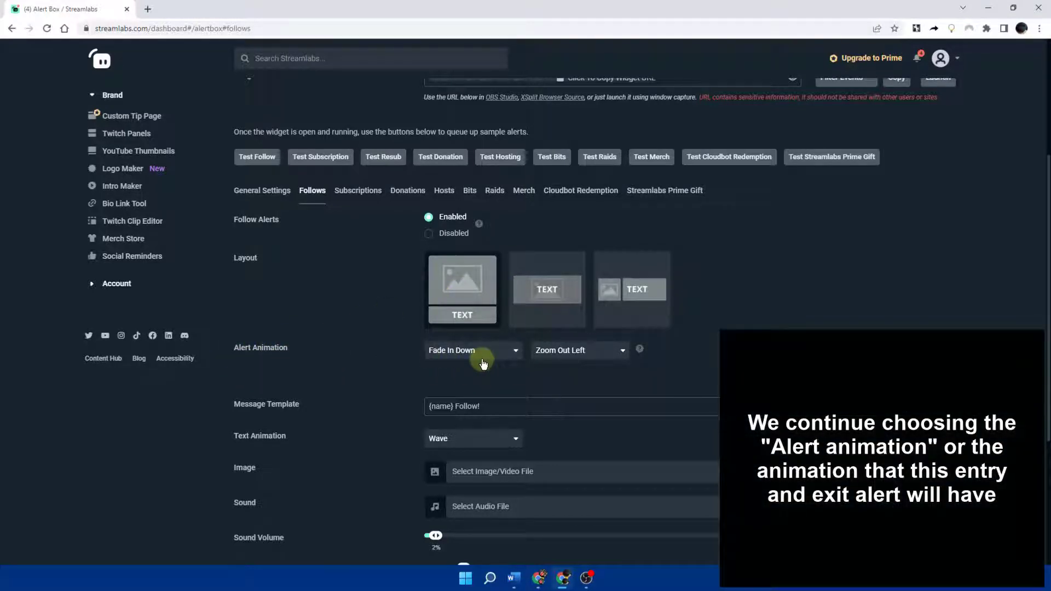
# - Set the follow alert's entry animation to Slide In Down and its exit animation to Flip Out Y
pyautogui.click(481, 361)
pyautogui.scroll(-3, 479, 435)
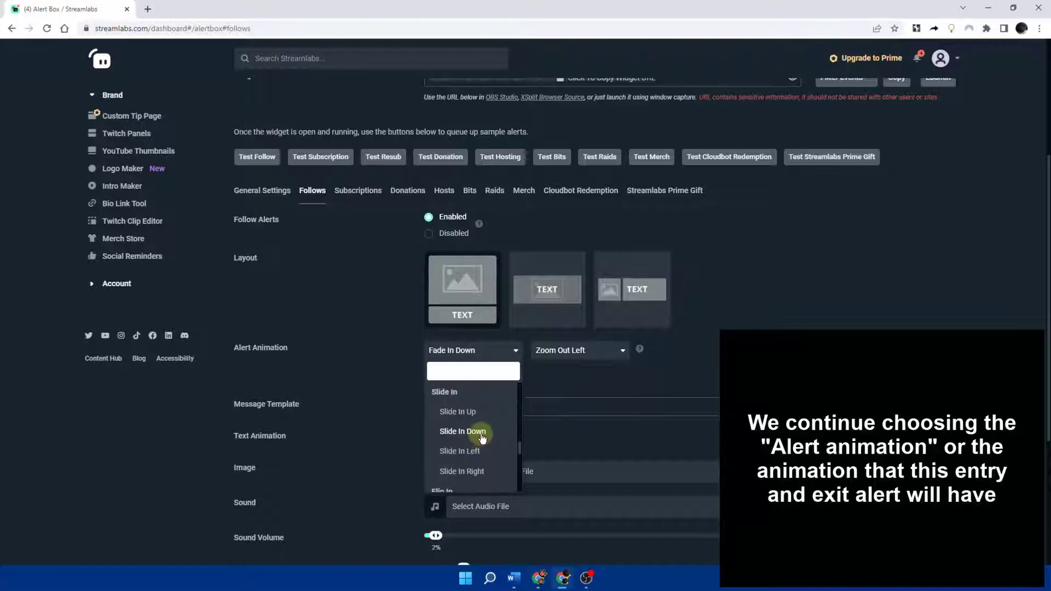
pyautogui.click(482, 433)
pyautogui.click(574, 358)
pyautogui.scroll(5, 571, 465)
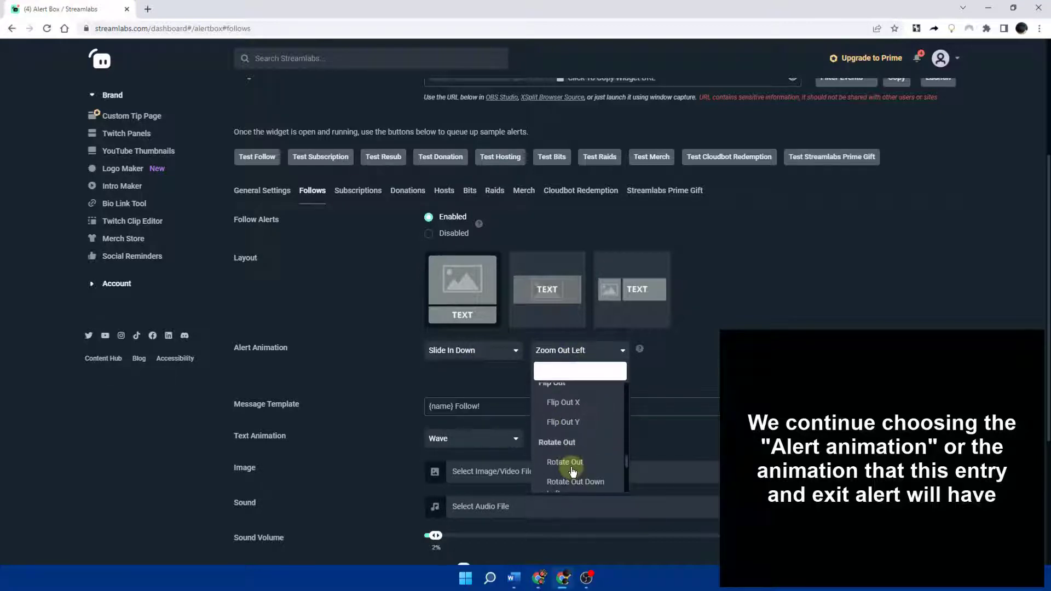
pyautogui.click(564, 422)
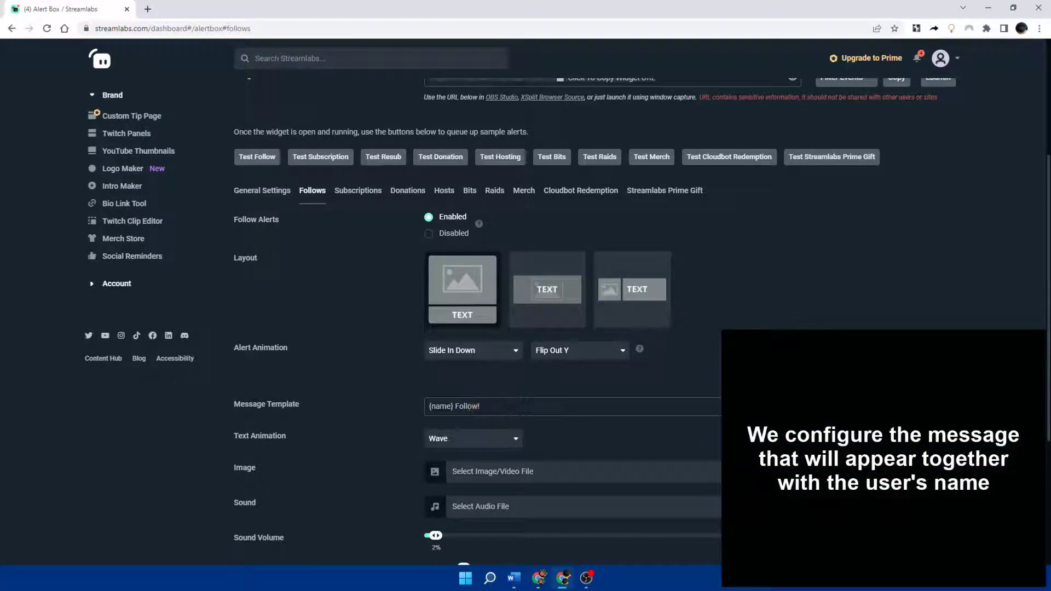
# - Change the follow message template to "{name} Follow you now!" and set its text animation to Rubber Band
pyautogui.click(477, 406)
pyautogui.press('BackSpace')
pyautogui.write('you now!')
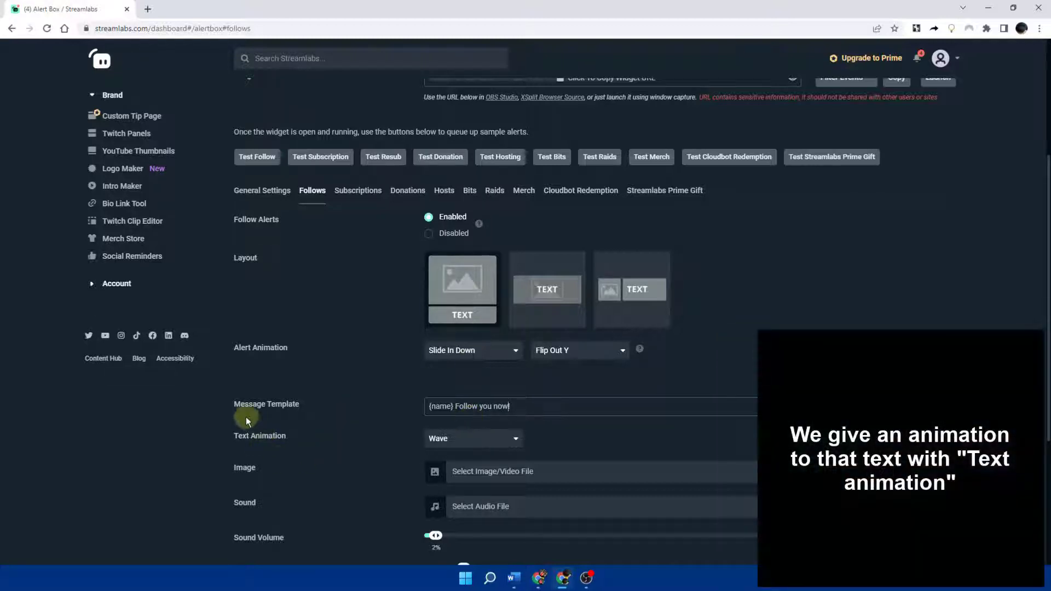
pyautogui.click(469, 443)
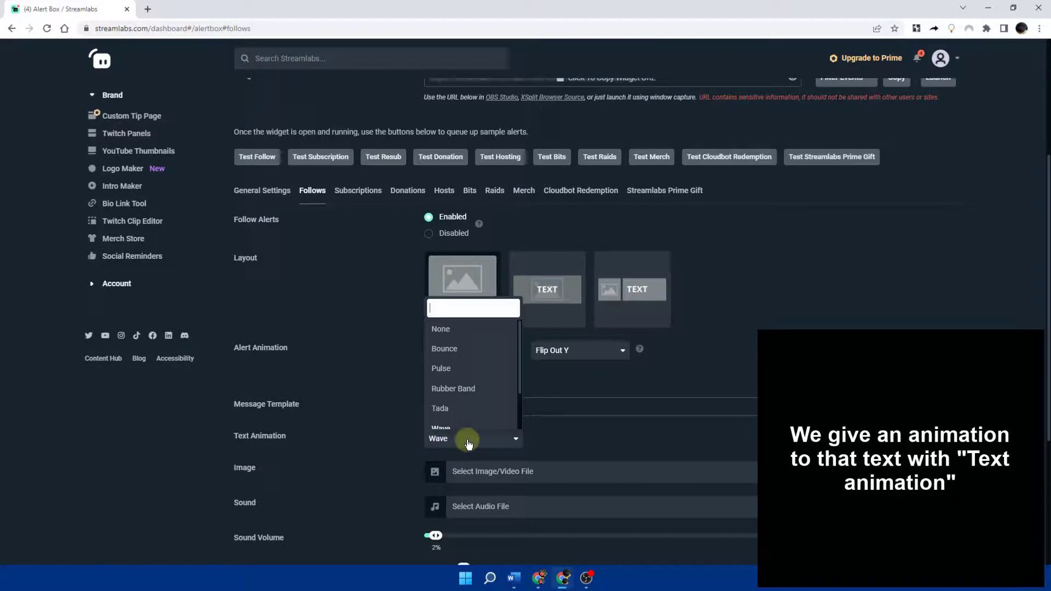
pyautogui.click(464, 393)
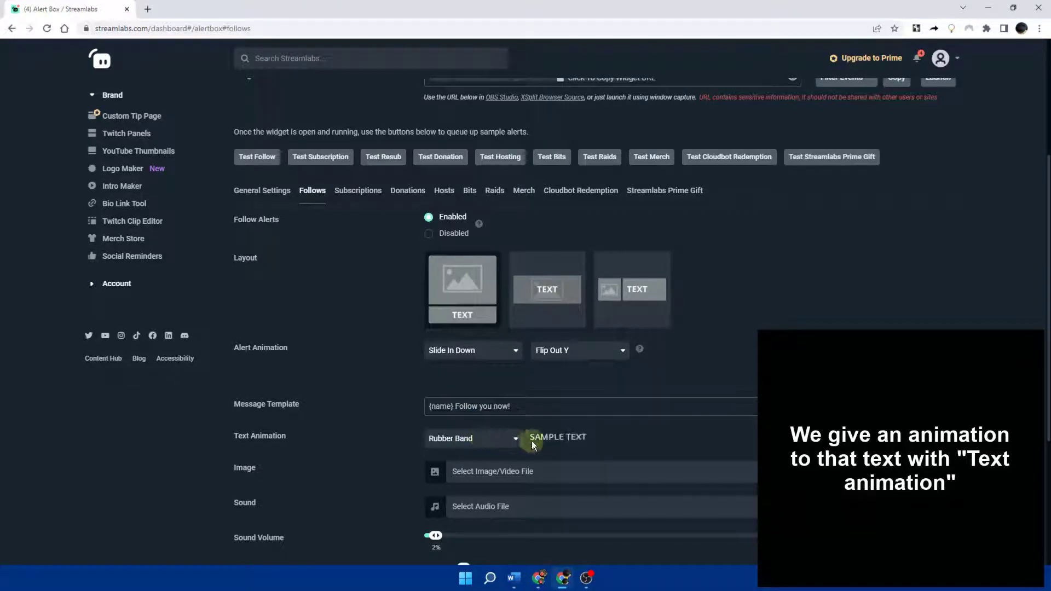
# - Browse the image gallery's stock and uploads, and choose the stock image Avocado.gif for the follow alert
pyautogui.scroll(-2, 590, 449)
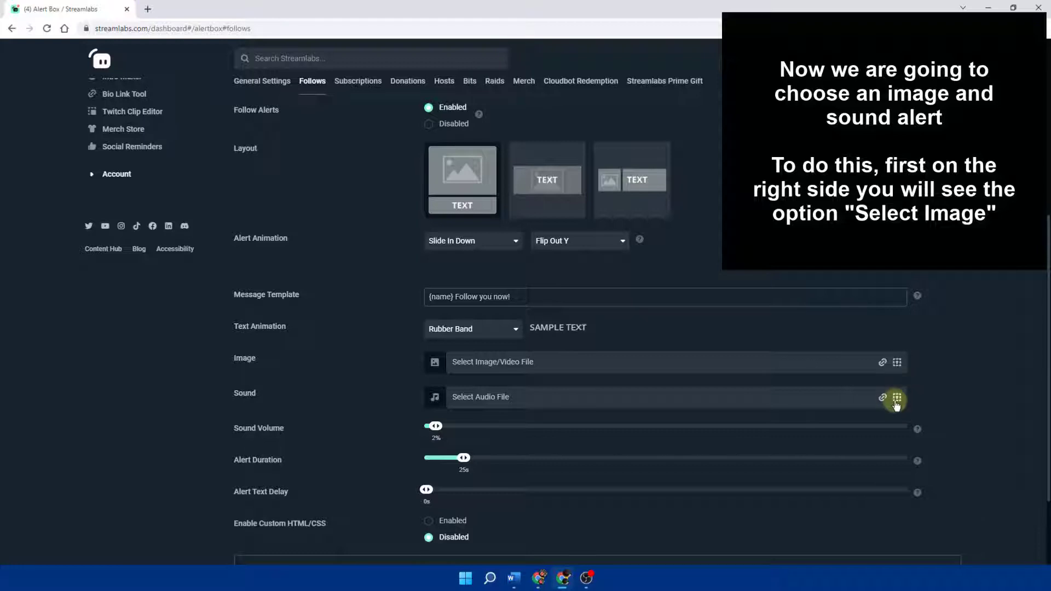
pyautogui.click(897, 362)
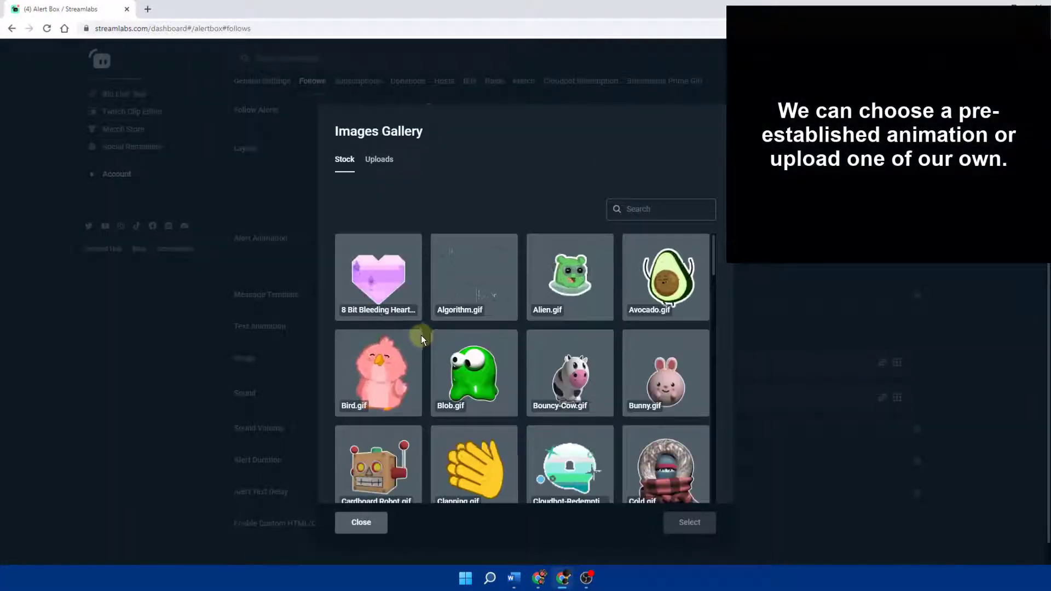
pyautogui.scroll(-10, 456, 331)
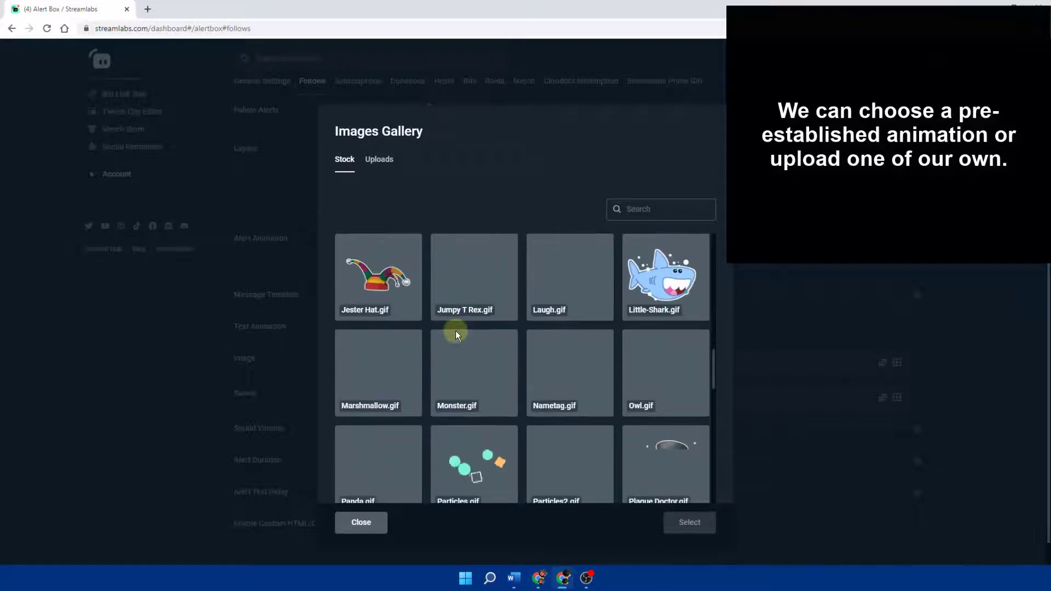
pyautogui.scroll(10, 457, 333)
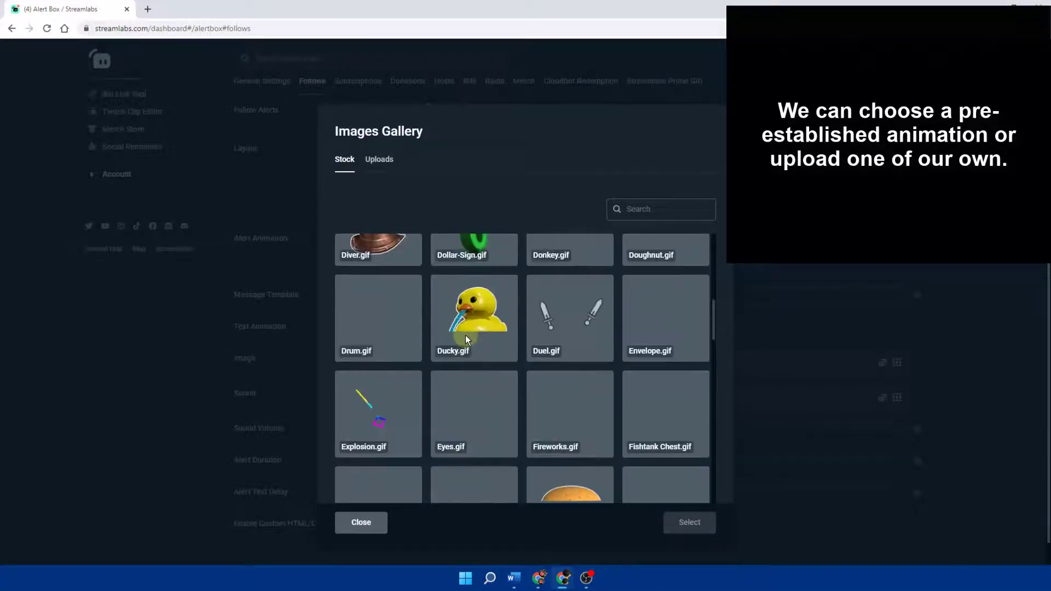
pyautogui.click(378, 160)
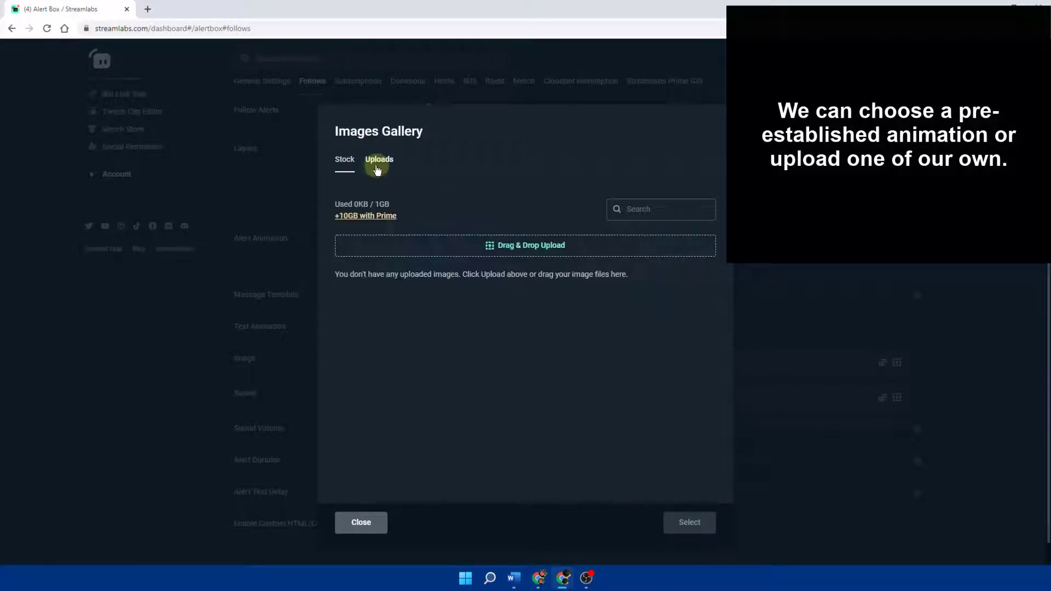
pyautogui.click(347, 170)
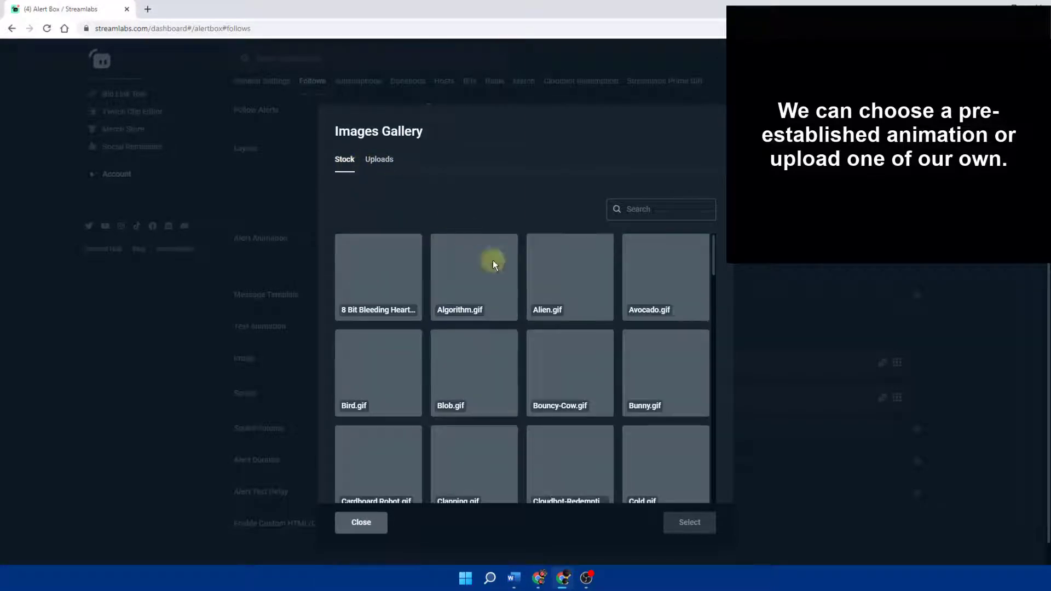
pyautogui.click(658, 299)
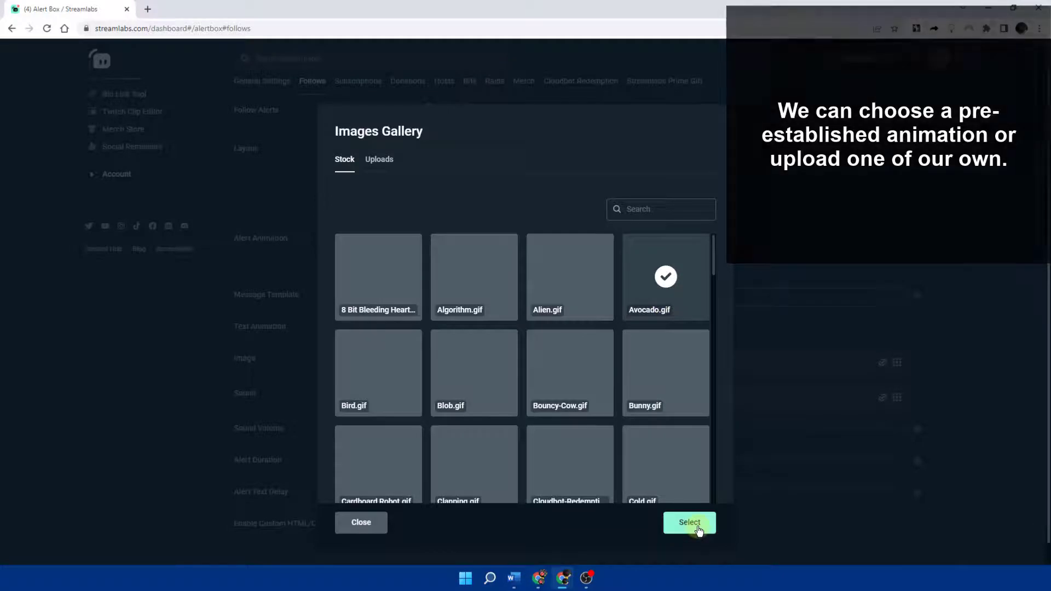
pyautogui.click(697, 526)
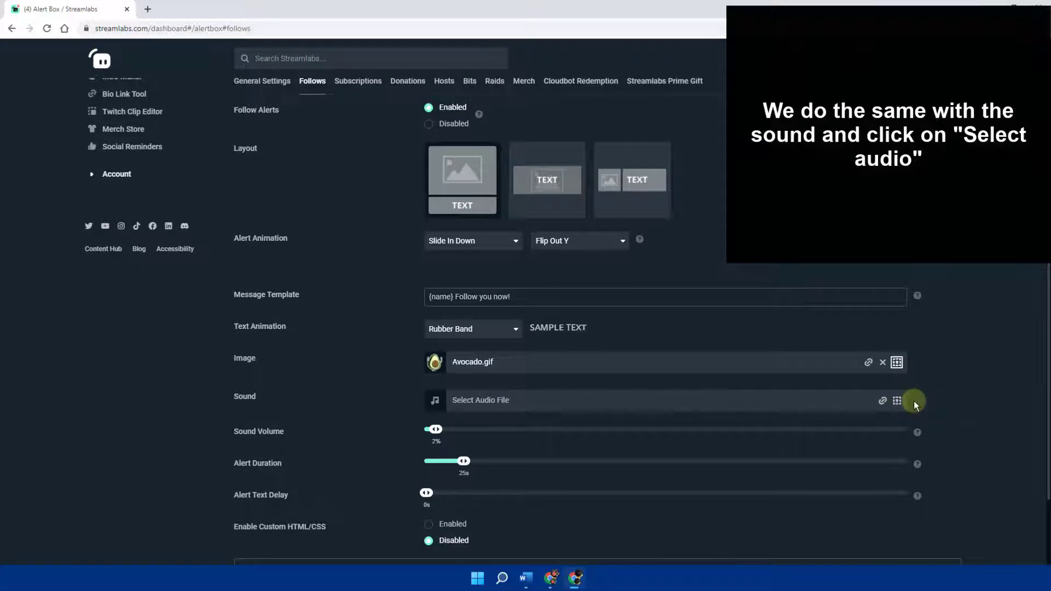
# - Choose the stock sound Bells 3 for the follow alert and set the sound volume to 38%
pyautogui.click(897, 401)
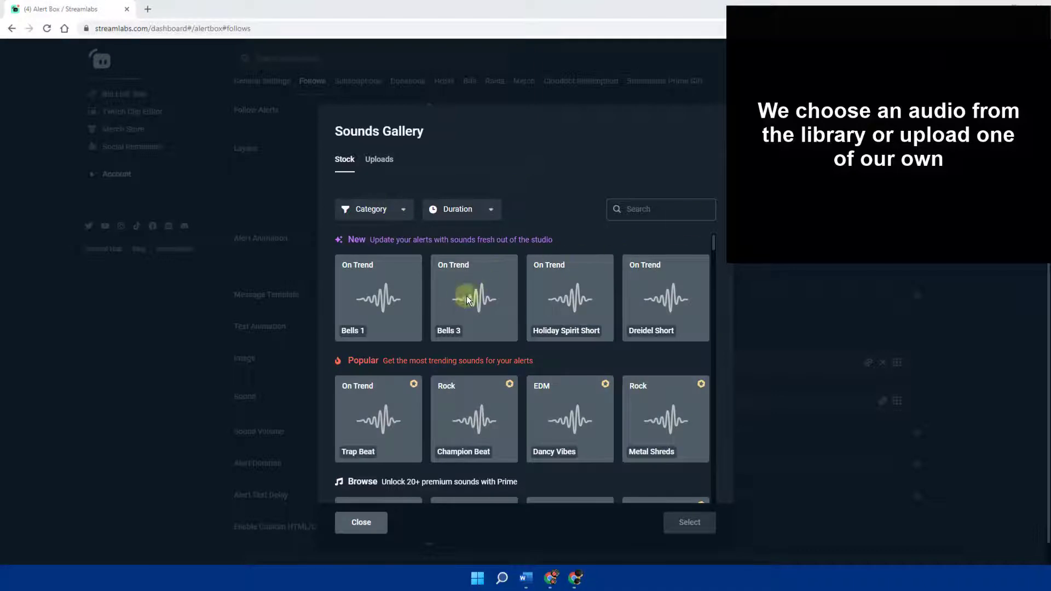
pyautogui.click(458, 300)
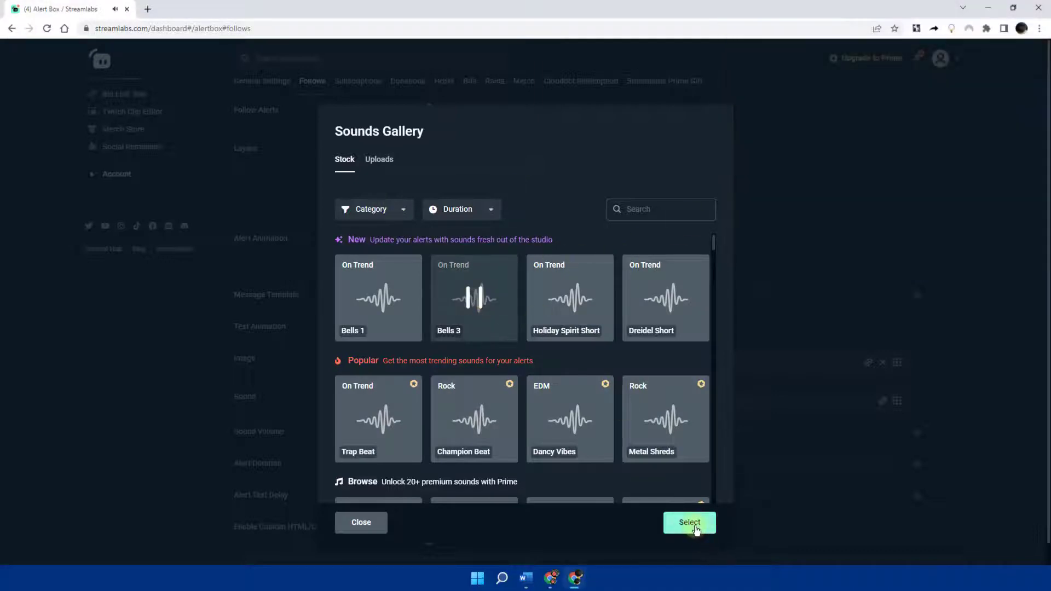
pyautogui.click(691, 523)
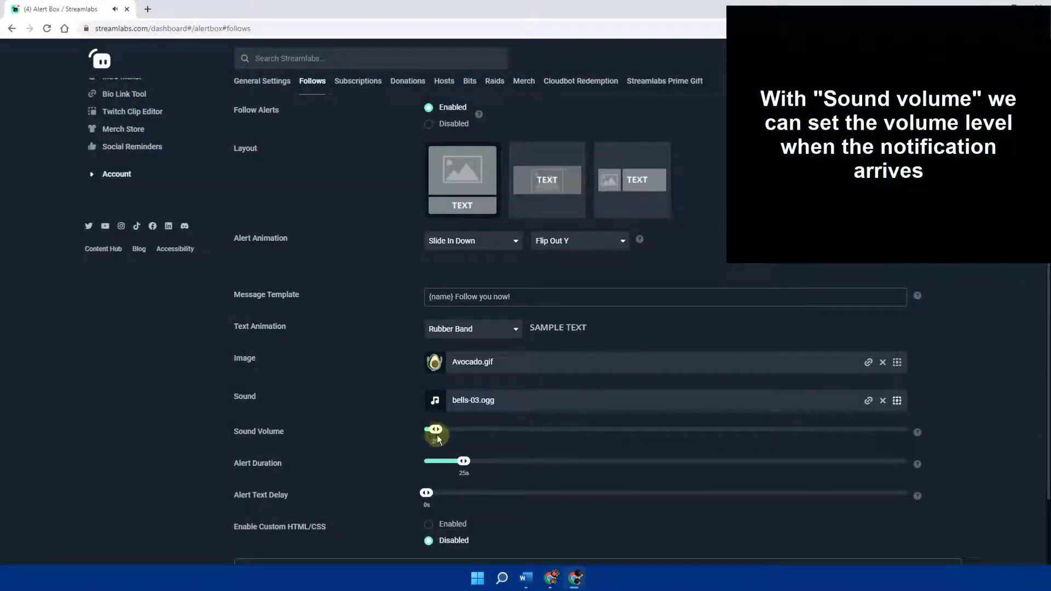
pyautogui.moveTo(436, 430); pyautogui.dragTo(600, 437)
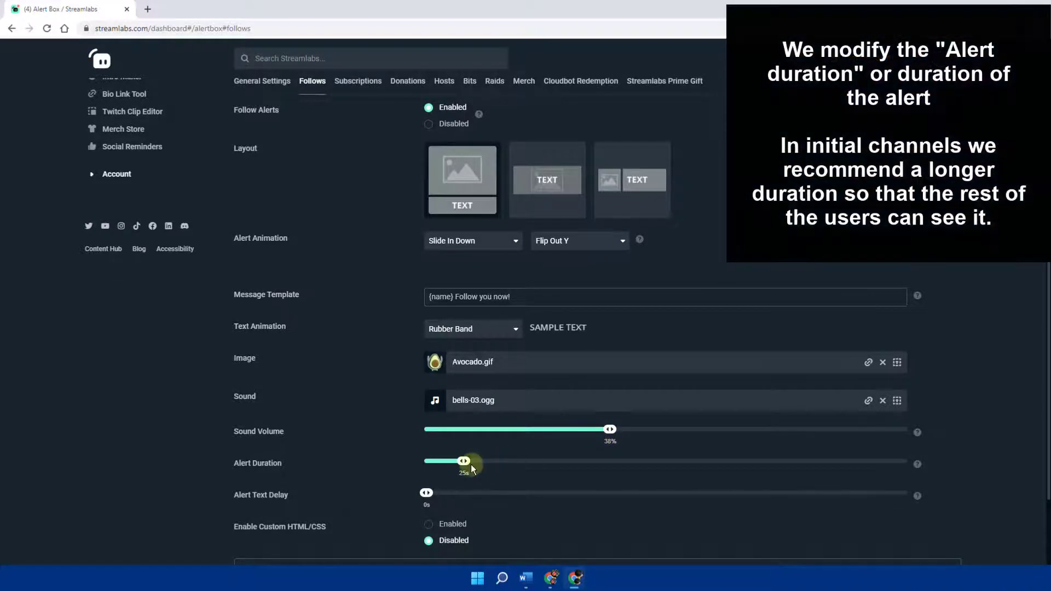
# - Set the follow alert's duration to 20 s and its text delay to 1 s
pyautogui.moveTo(460, 466); pyautogui.dragTo(456, 463)
pyautogui.scroll(-2, 635, 468)
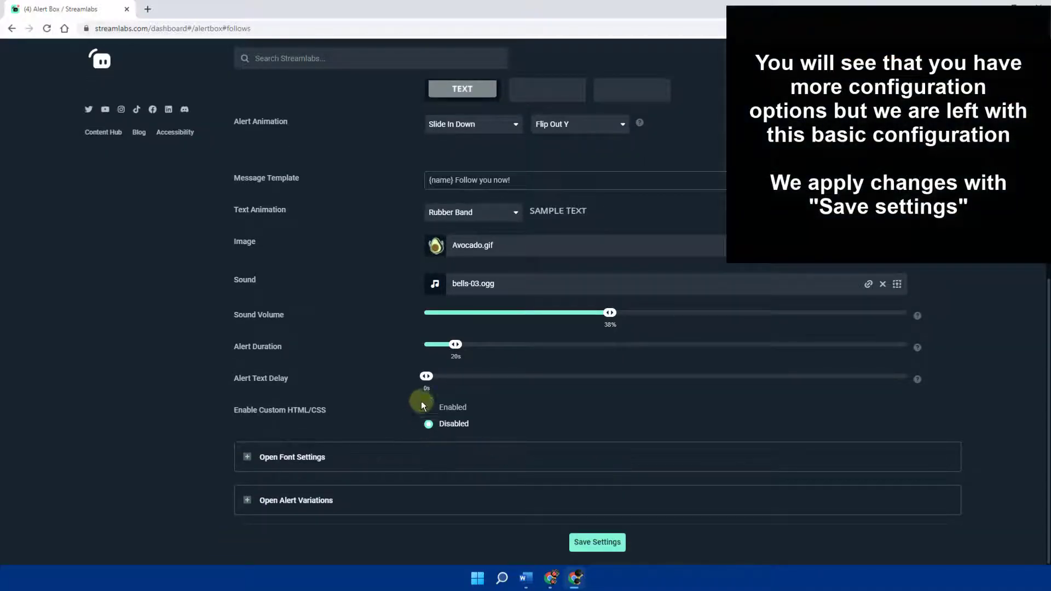
pyautogui.moveTo(426, 380)
pyautogui.mouseDown()
pyautogui.moveTo(455, 386)
pyautogui.moveTo(434, 377)
pyautogui.mouseUp()
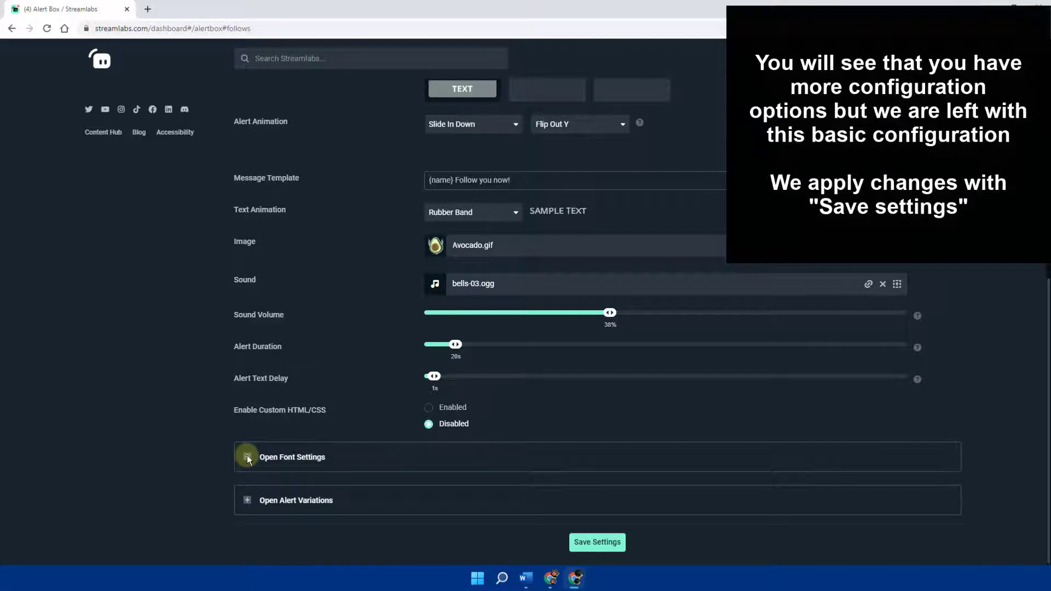
# - Review the font settings and alert variations, and save the follow alert settings
pyautogui.click(273, 457)
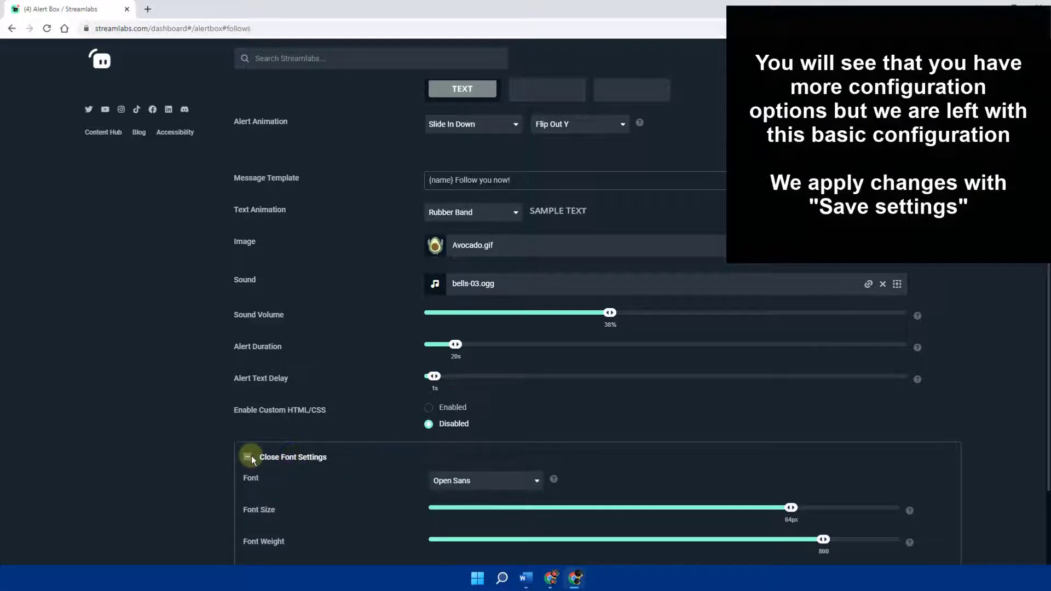
pyautogui.scroll(-3, 441, 445)
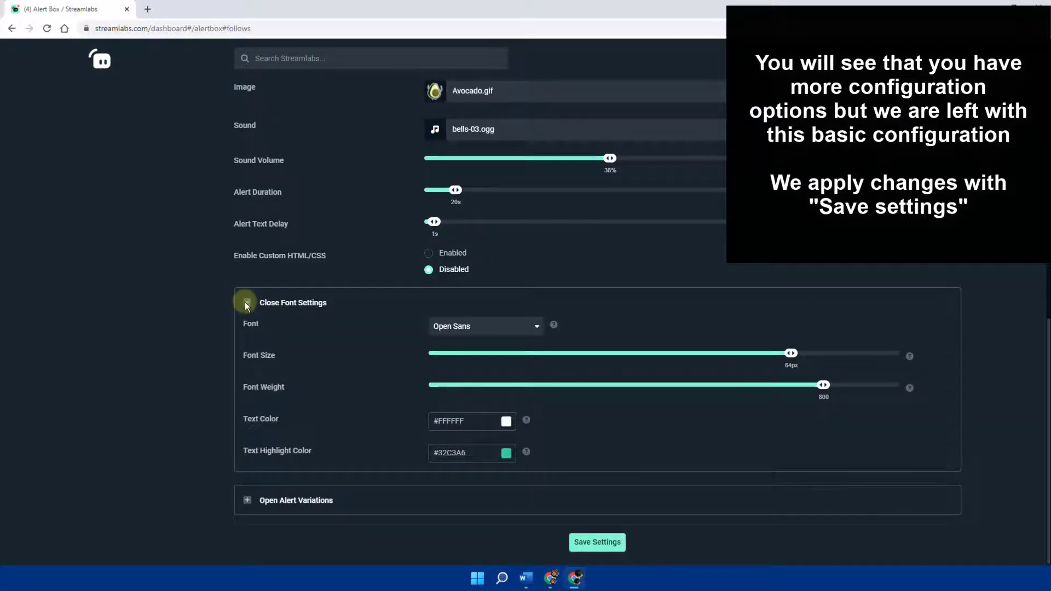
pyautogui.click(246, 302)
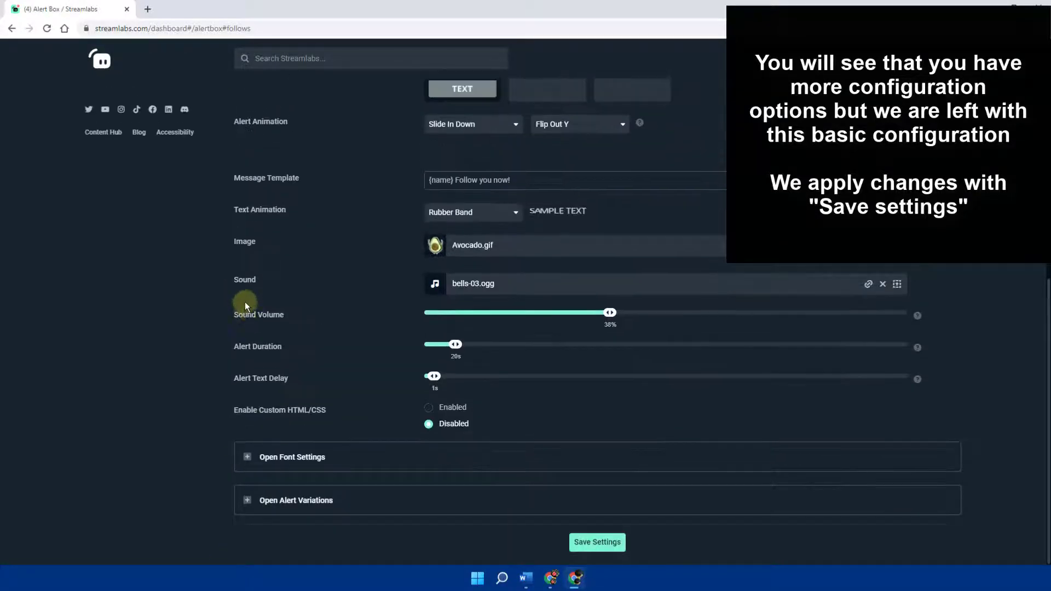
pyautogui.click(255, 500)
pyautogui.scroll(-2, 476, 452)
pyautogui.click(262, 424)
pyautogui.click(602, 543)
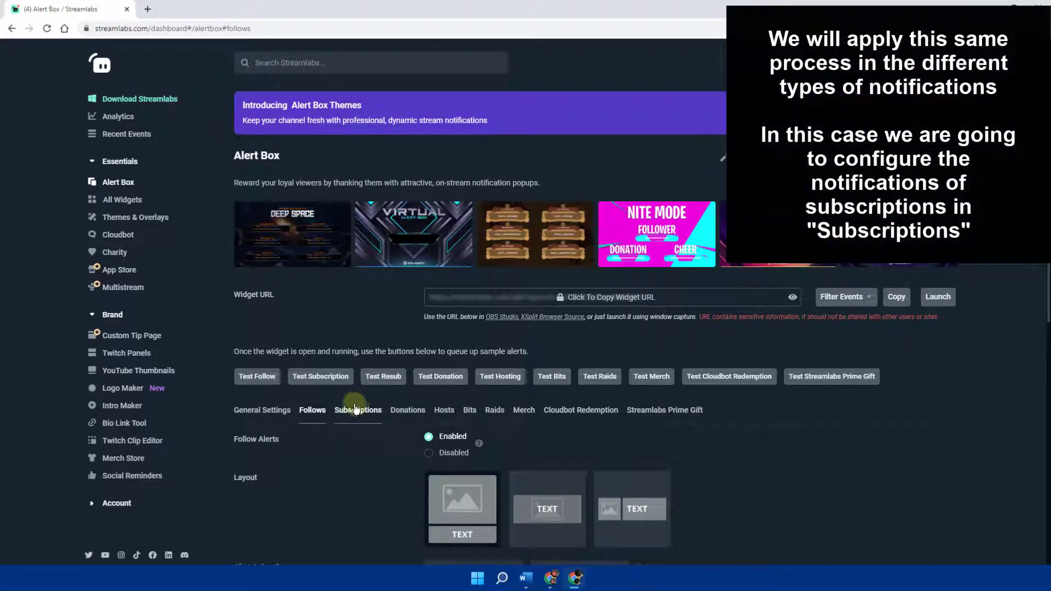
# - Open the Subscriptions alert settings and change the message template to "{name} is a new subscriber!"
pyautogui.click(358, 411)
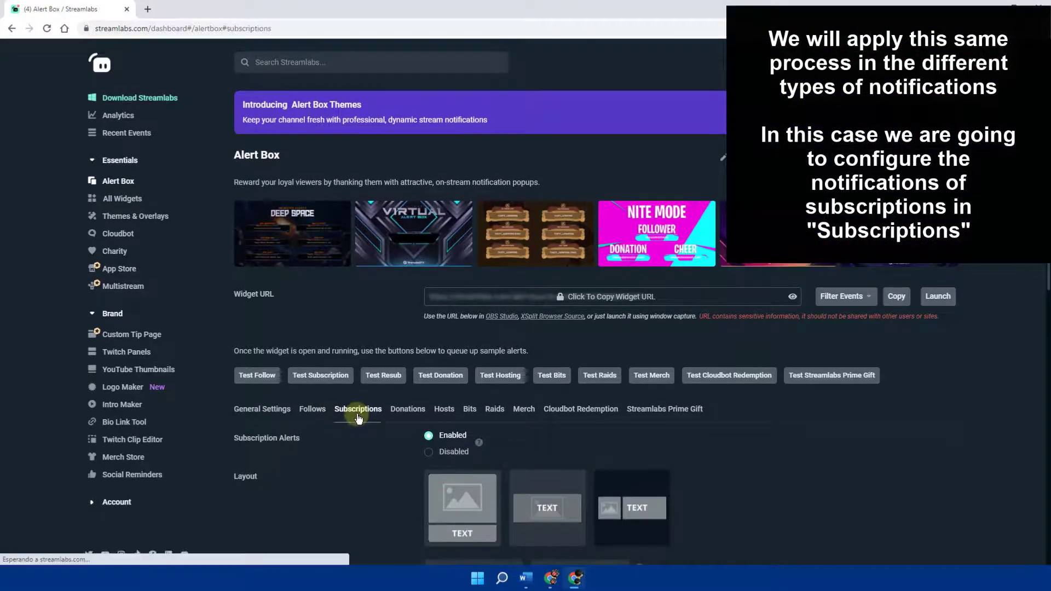
pyautogui.scroll(-4, 627, 408)
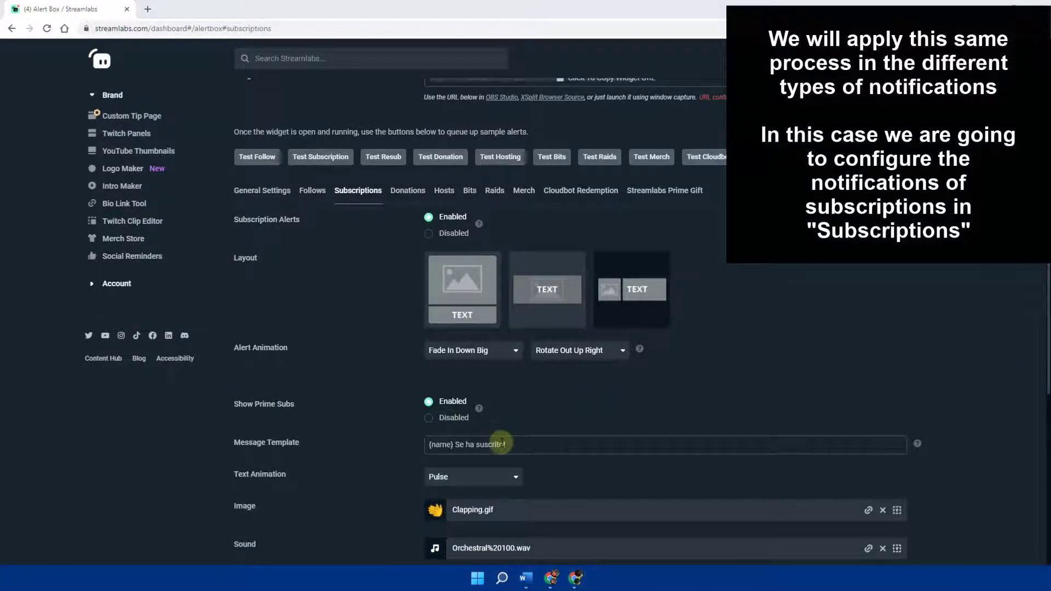
pyautogui.moveTo(504, 443); pyautogui.dragTo(455, 444)
pyautogui.write('is a new subscriber!')
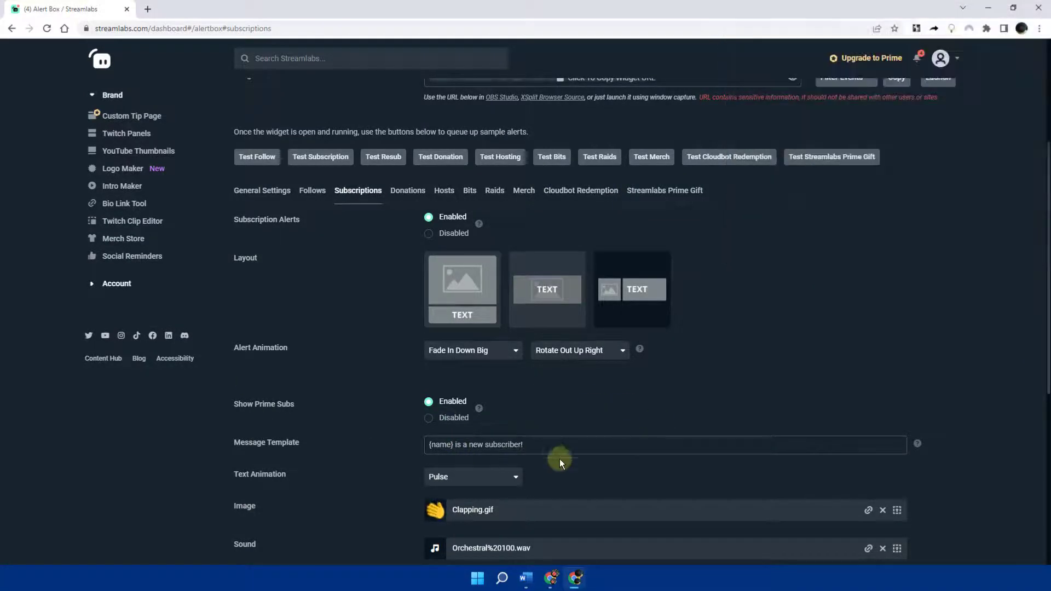
# - Choose the layout with the image beside the text and set the subscription alert's animations to Fade In and Light Speed Out
pyautogui.click(545, 296)
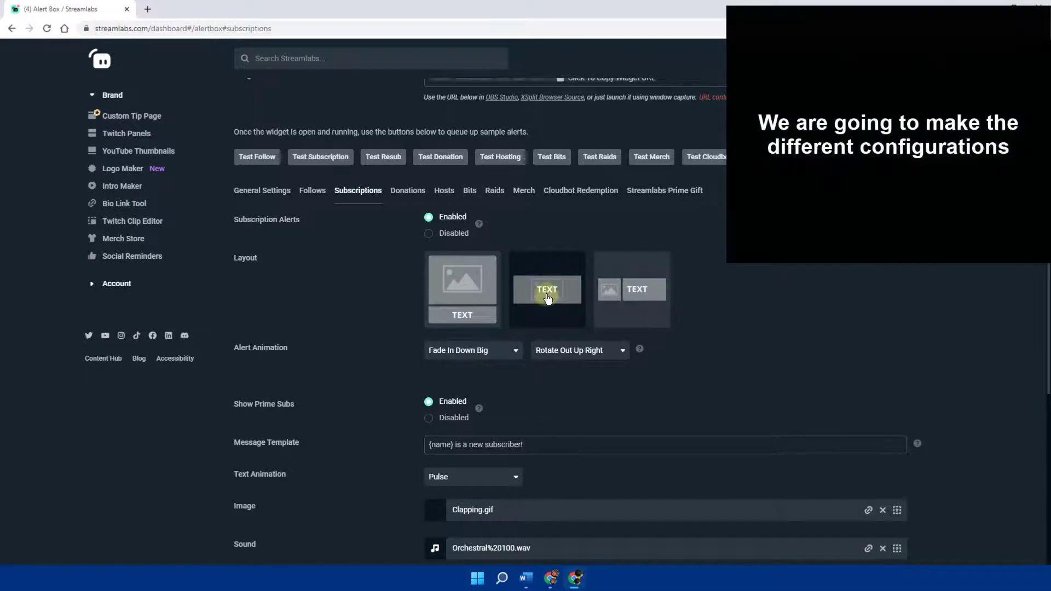
pyautogui.click(471, 294)
pyautogui.click(640, 294)
pyautogui.click(494, 351)
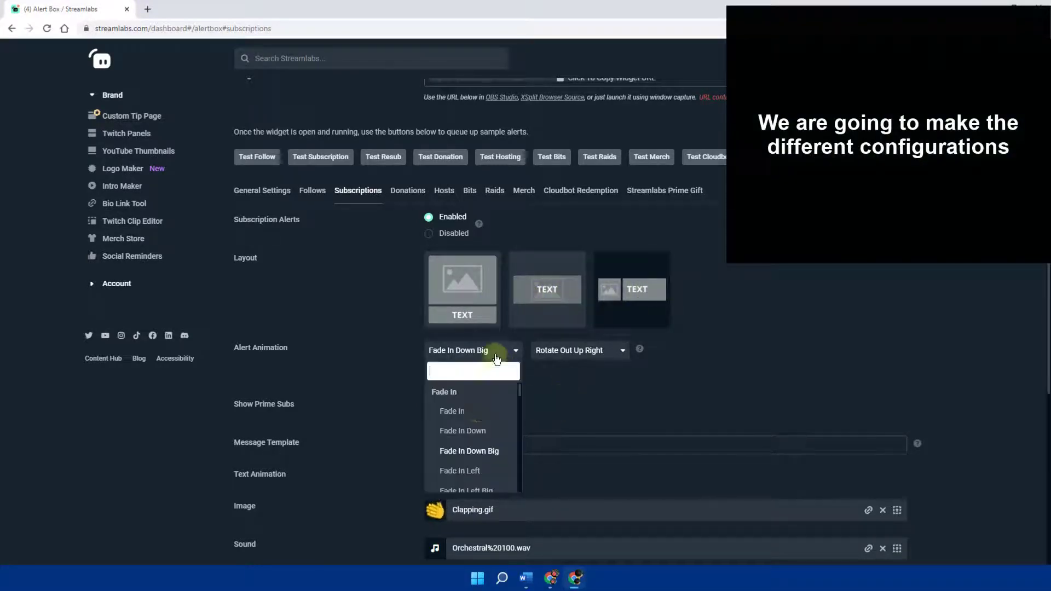
pyautogui.click(472, 421)
pyautogui.click(572, 350)
pyautogui.scroll(-3, 588, 457)
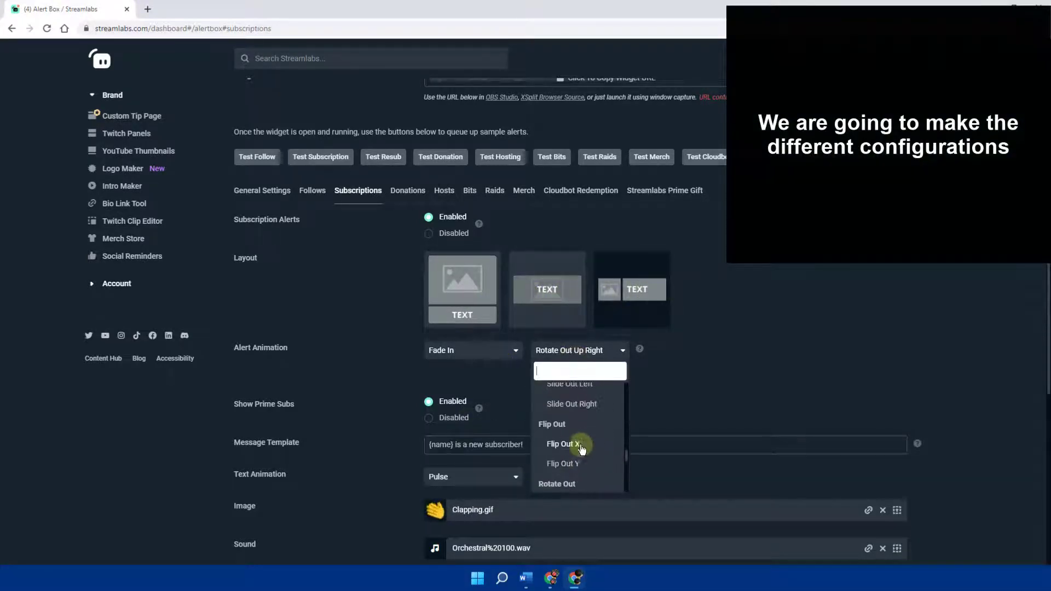
pyautogui.click(581, 442)
# - Set the subscription alert's text animation to Wobble
pyautogui.scroll(-4, 560, 437)
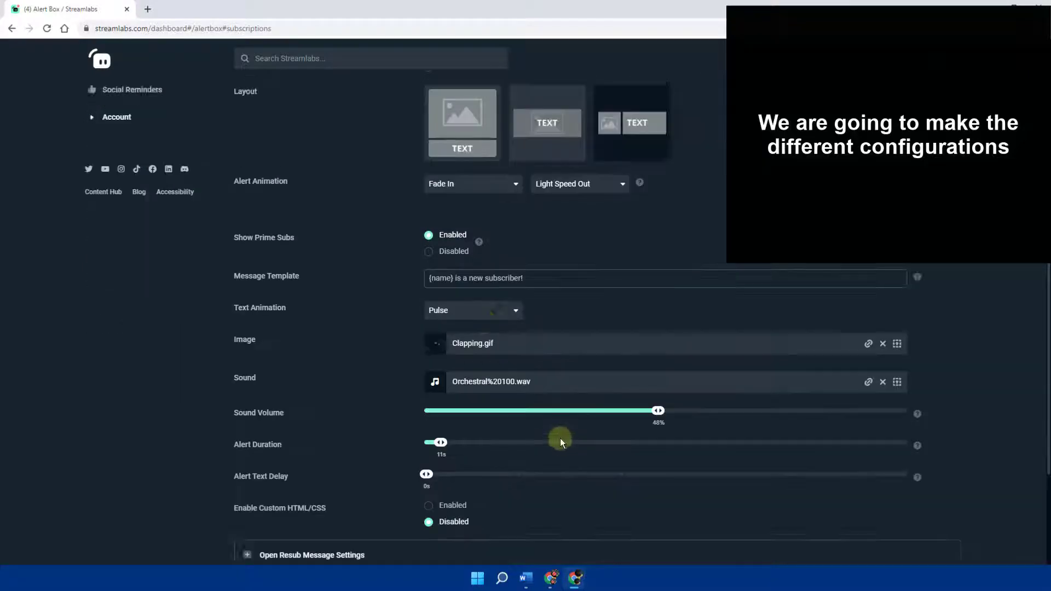
pyautogui.click(481, 259)
pyautogui.scroll(-2, 460, 361)
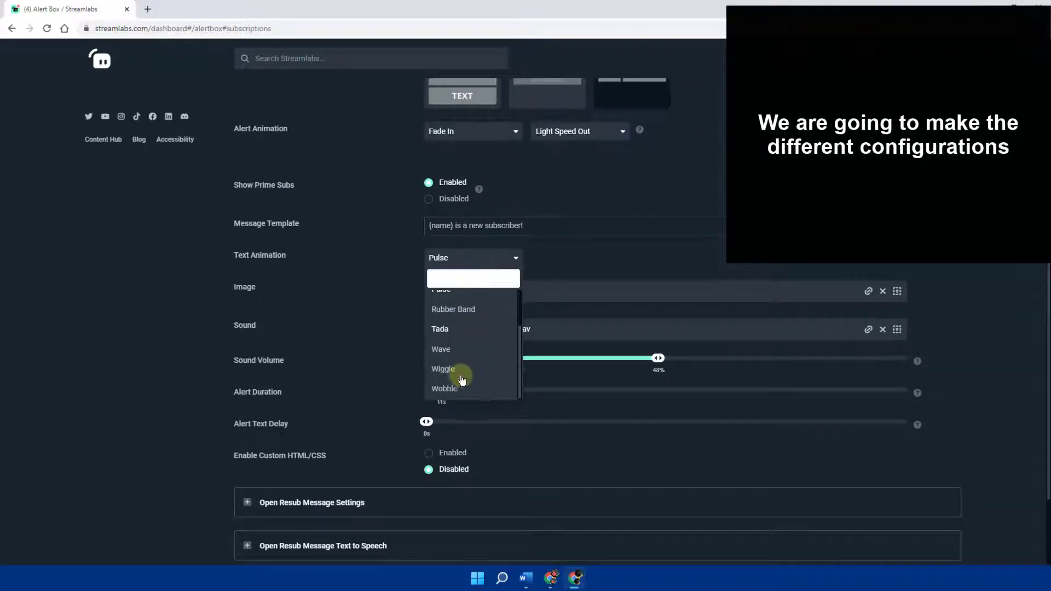
pyautogui.click(475, 384)
# - Replace the subscription alert's image with the stock image Jumpy T Rex.gif
pyautogui.click(896, 291)
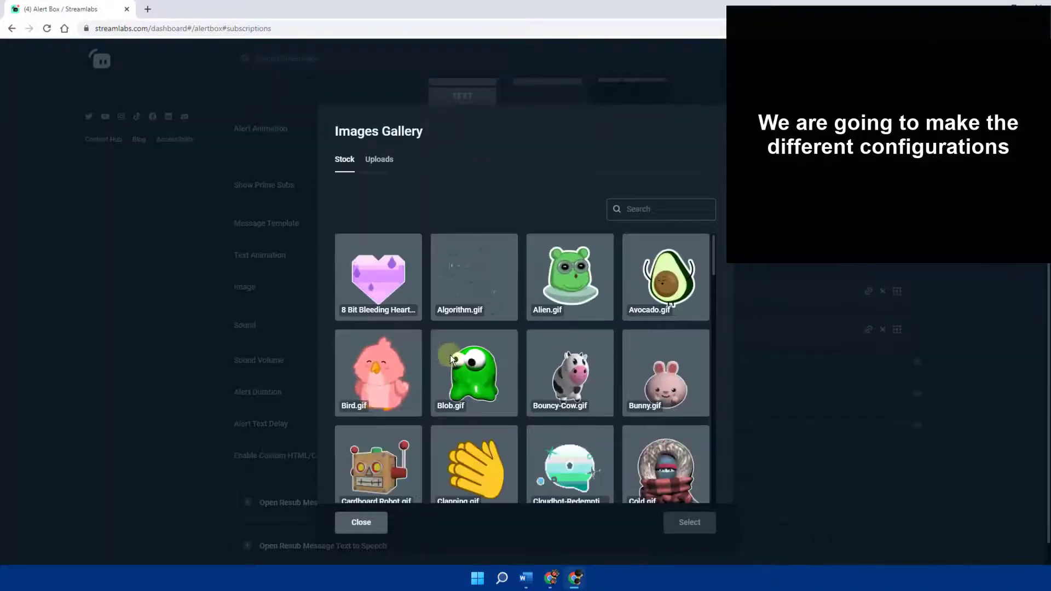
pyautogui.scroll(-5, 482, 329)
pyautogui.click(483, 299)
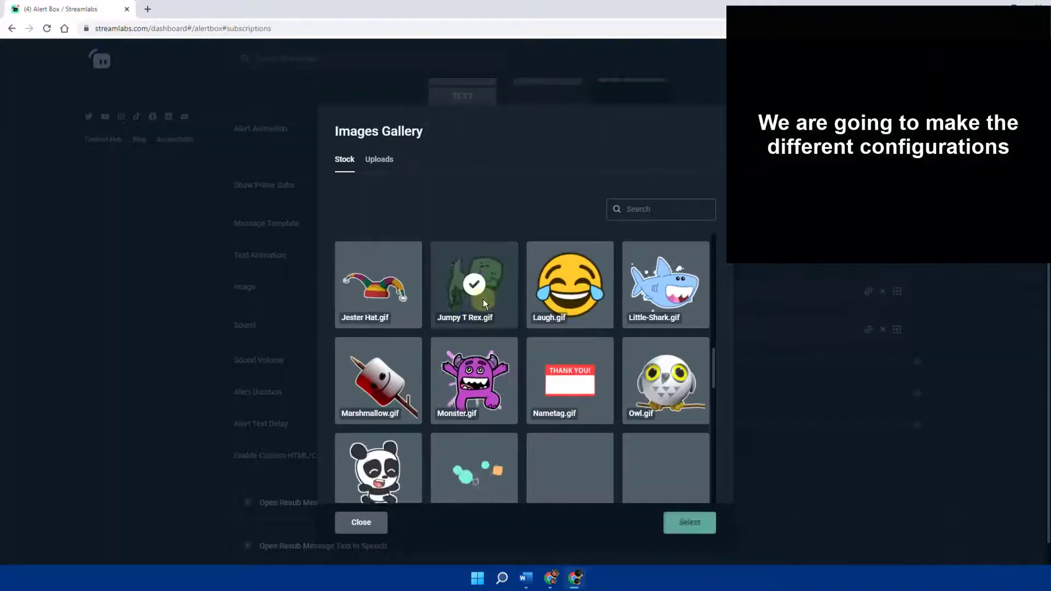
pyautogui.click(689, 522)
# - Replace the subscription alert's sound with the stock sound bells-01.ogg
pyautogui.click(897, 329)
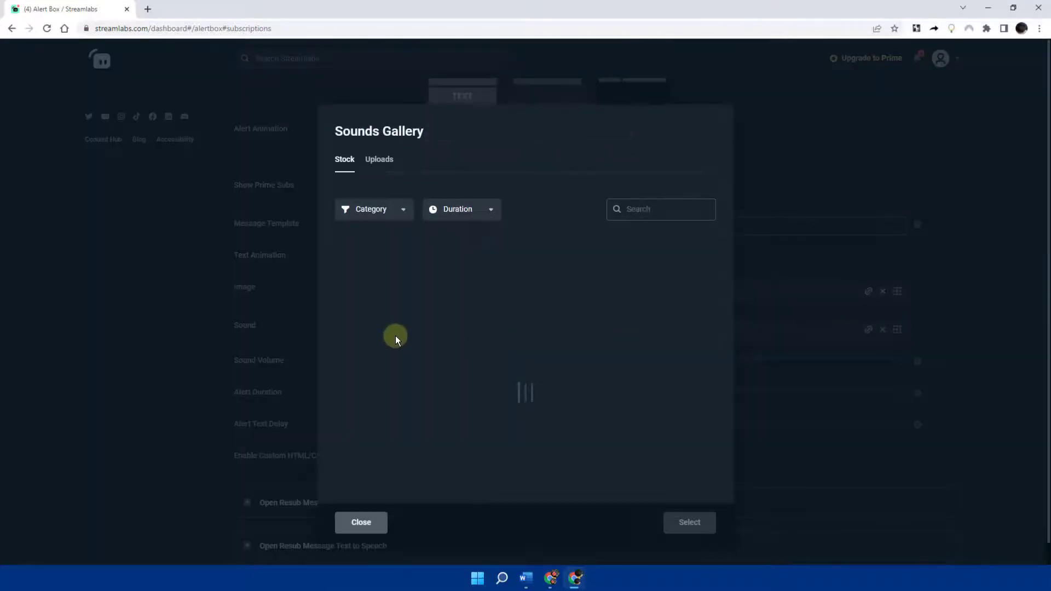
pyautogui.click(367, 307)
pyautogui.click(679, 525)
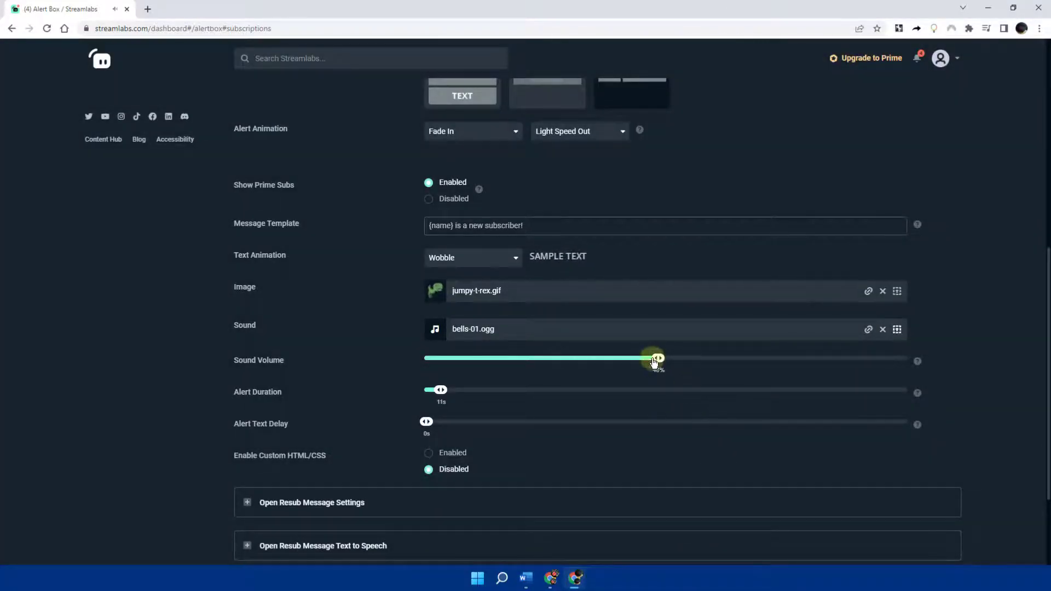
# - Set the subscription alert's sound volume to 30% and its duration to 19 s, and save the settings
pyautogui.moveTo(658, 357); pyautogui.dragTo(571, 358)
pyautogui.moveTo(439, 397); pyautogui.dragTo(454, 391)
pyautogui.scroll(-2, 560, 431)
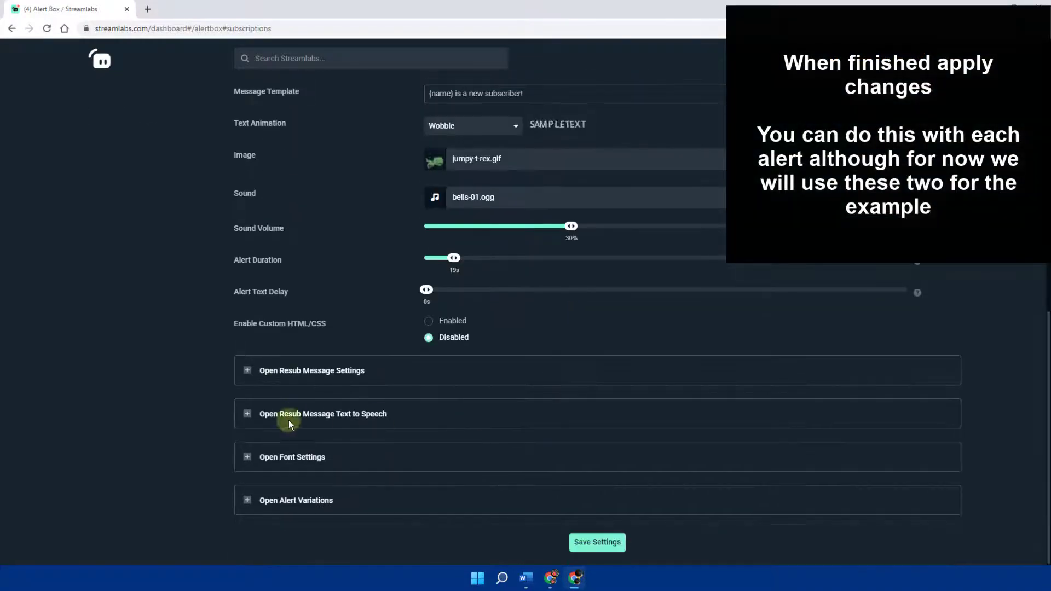
pyautogui.click(596, 542)
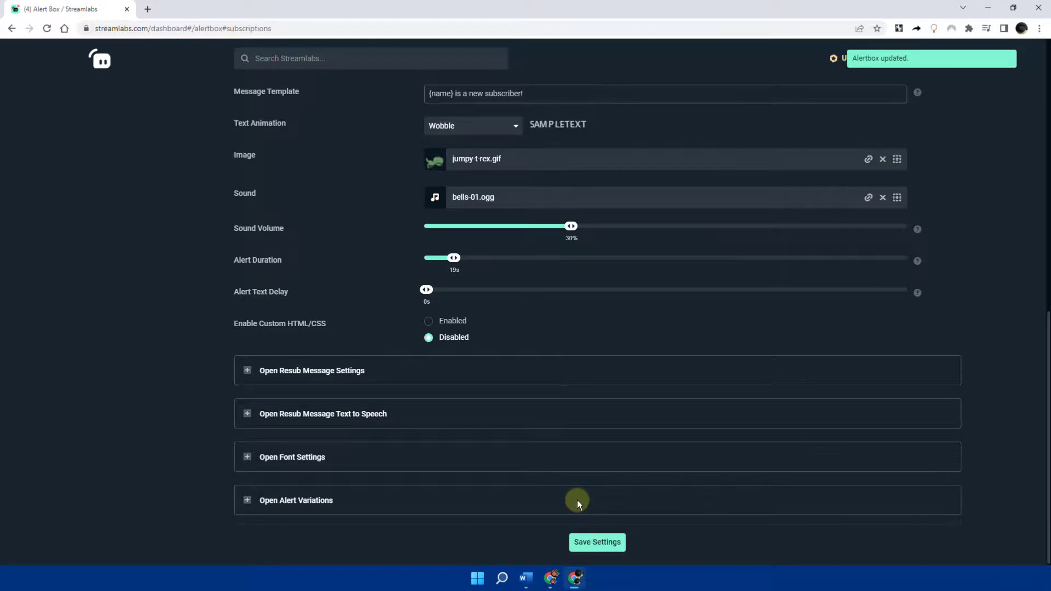
# - Copy the Alert Box widget URL and accept the warning about keeping it private
pyautogui.scroll(10, 576, 500)
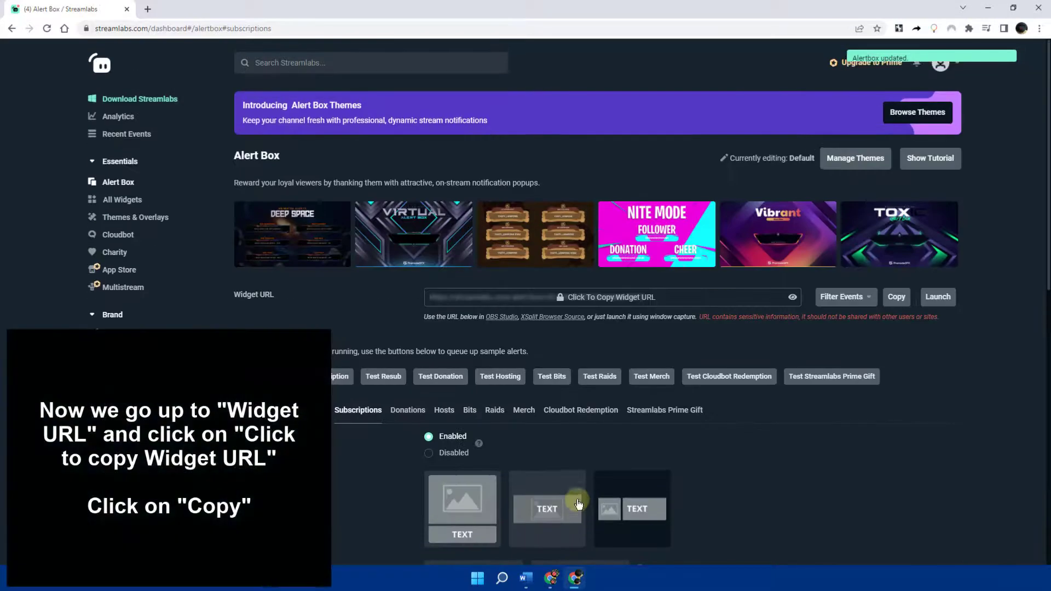
pyautogui.click(581, 298)
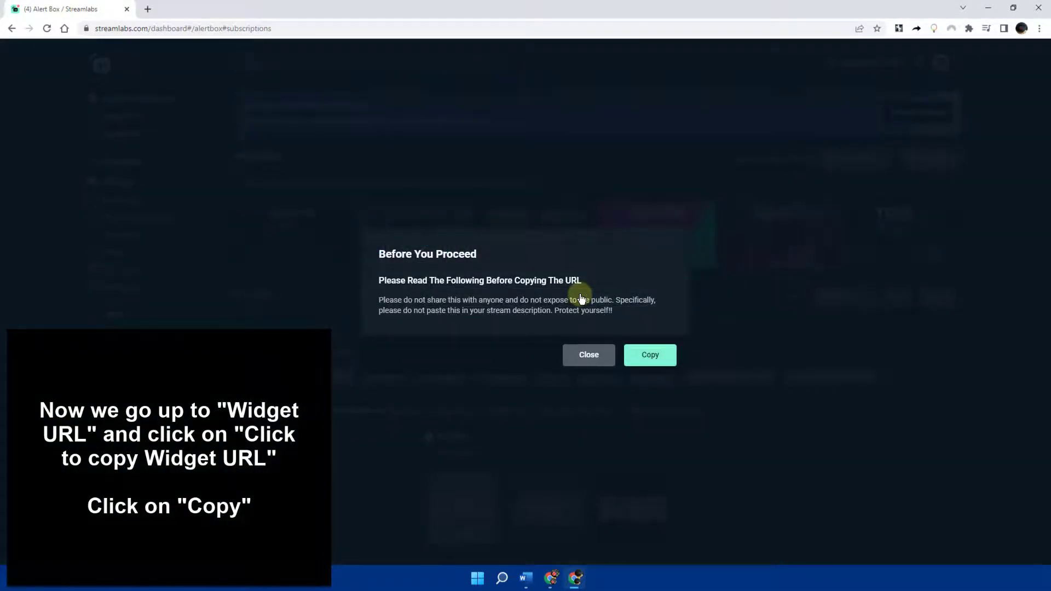
pyautogui.click(651, 356)
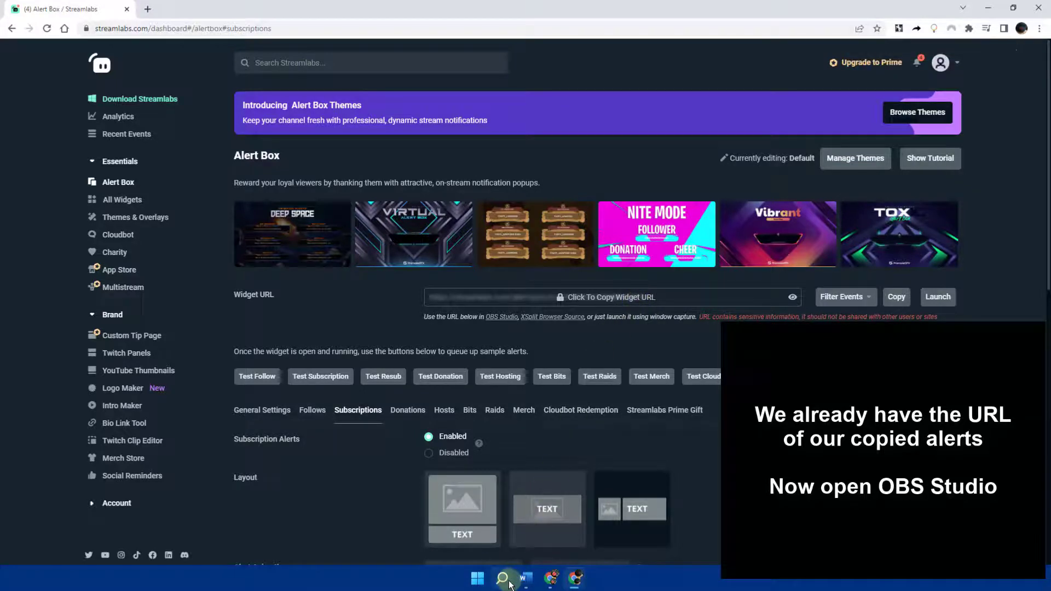
# - Switch to OBS Studio in a maximized window and create a new Browser source named Alerts
pyautogui.click(510, 583)
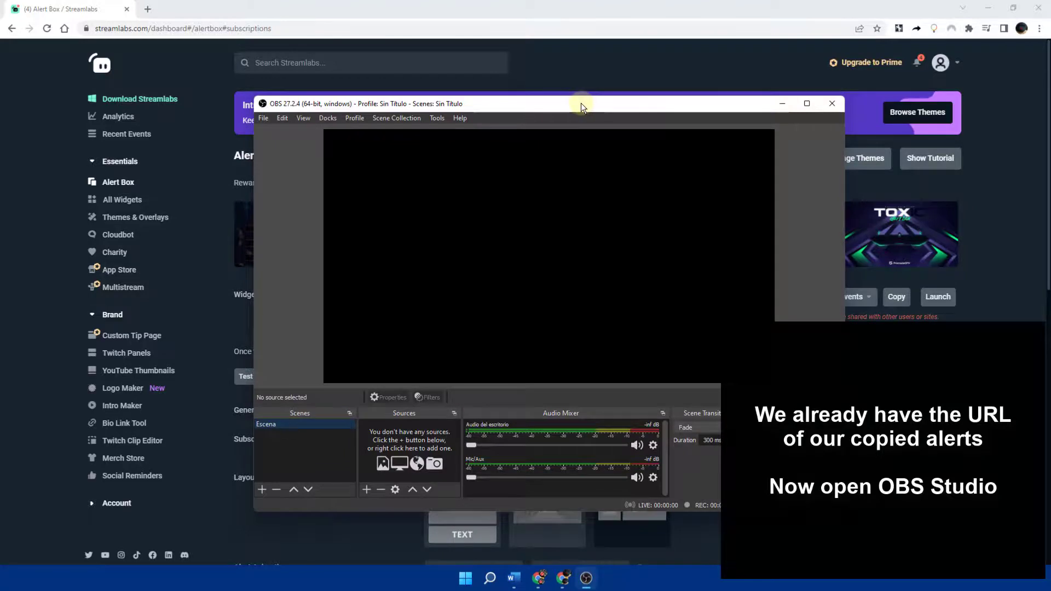
pyautogui.doubleClick(580, 103)
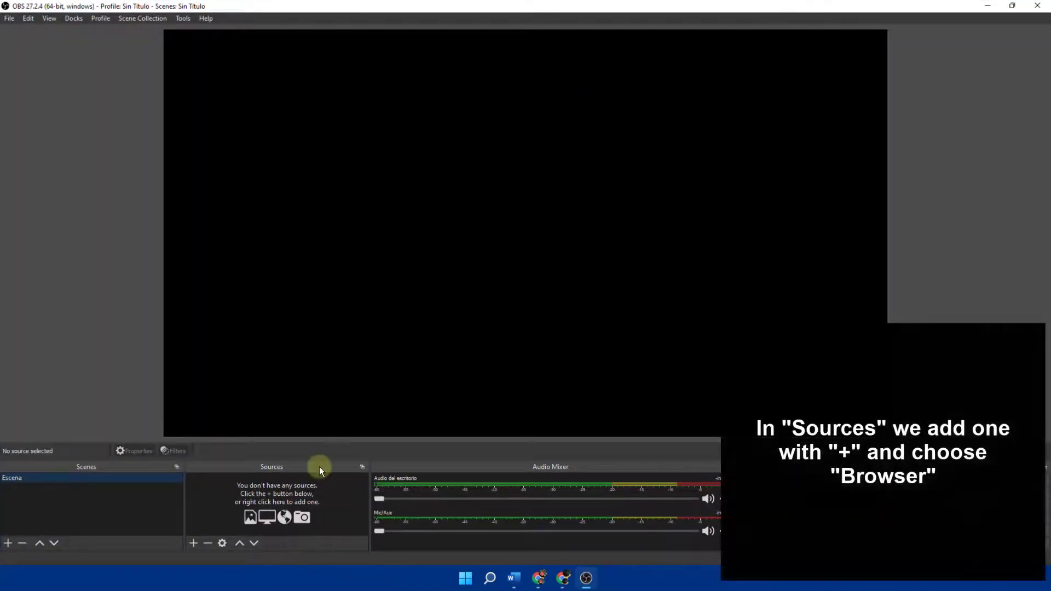
pyautogui.click(195, 544)
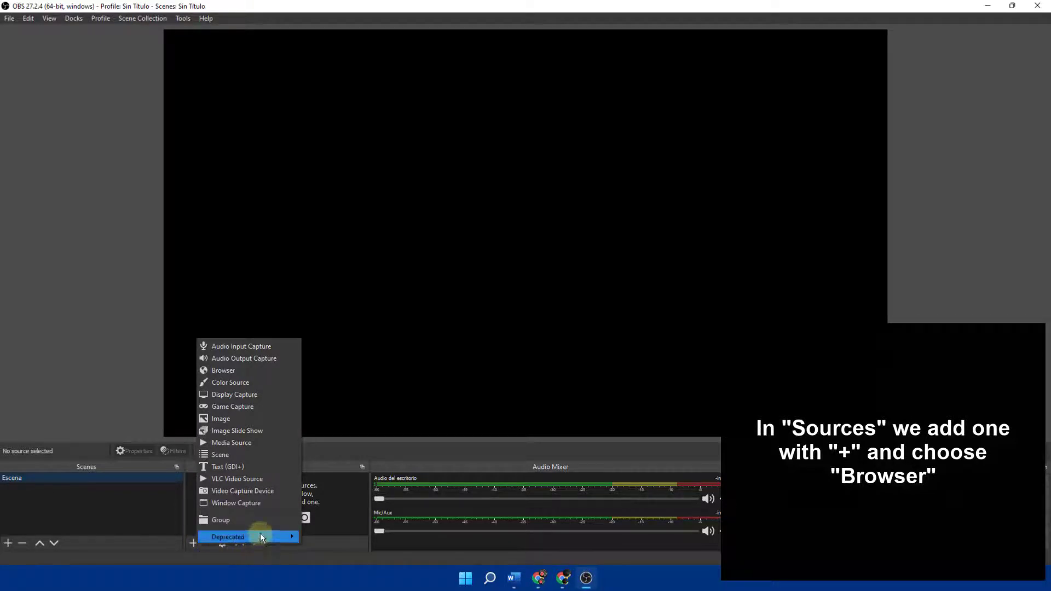
pyautogui.click(221, 370)
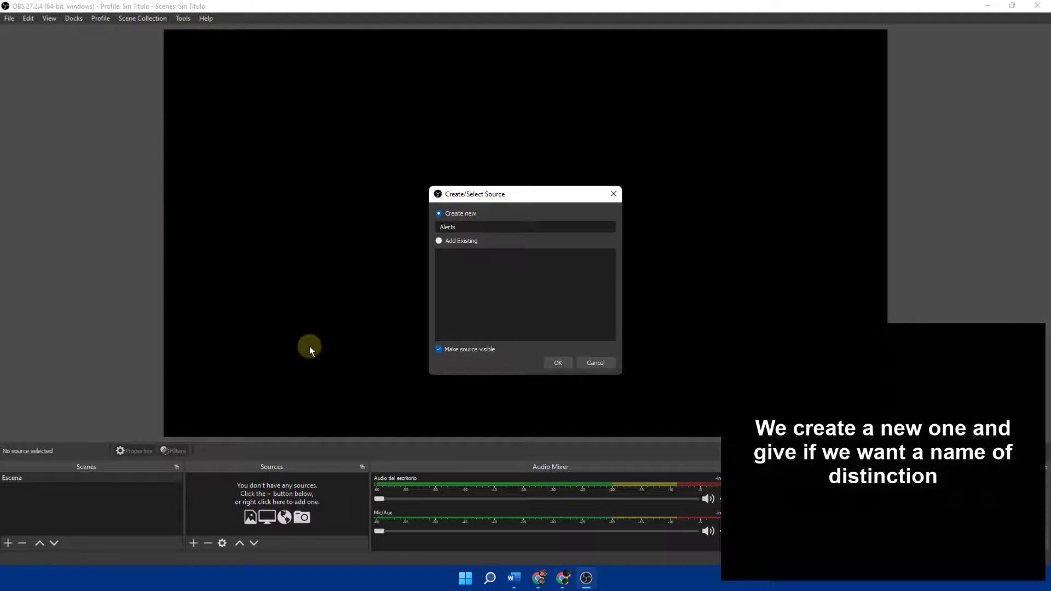
pyautogui.click(559, 362)
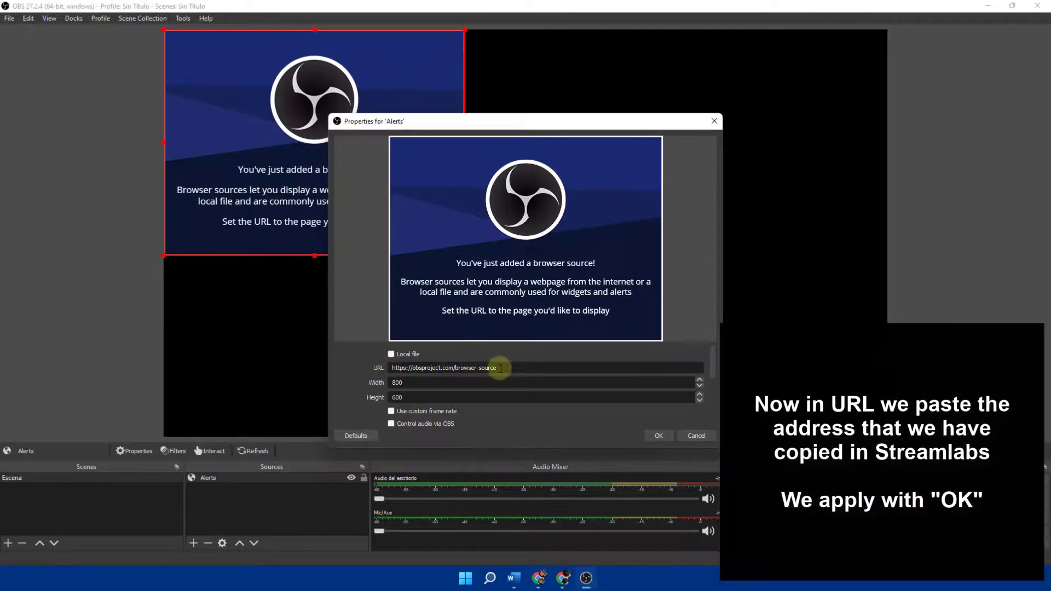
# - Replace the Alerts source's default URL with the copied Streamlabs widget URL and apply the properties
pyautogui.moveTo(496, 367); pyautogui.dragTo(367, 368)
pyautogui.hotkey('ctrl', 'v')
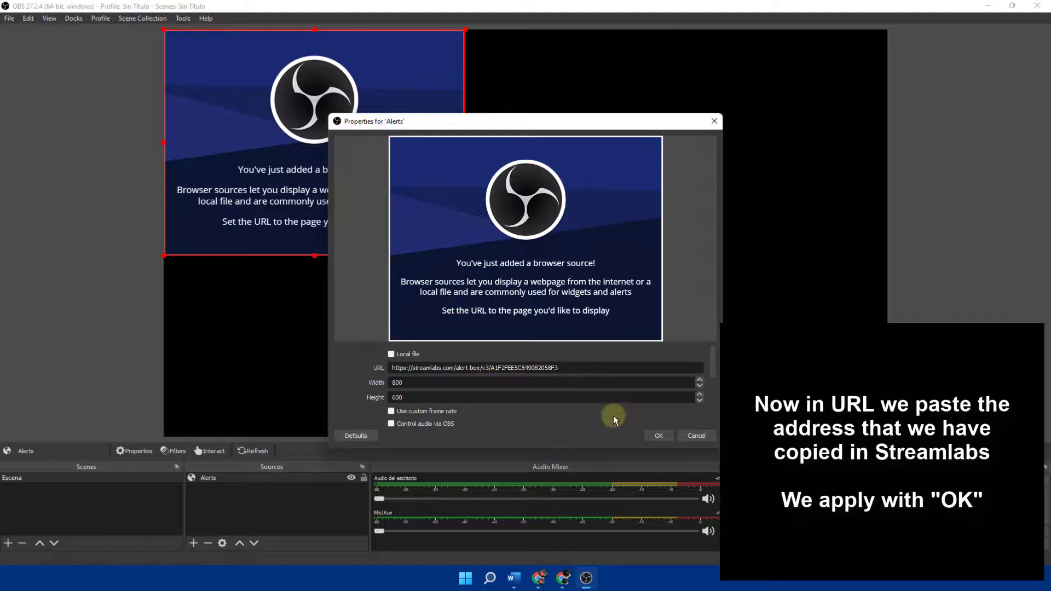
pyautogui.click(653, 438)
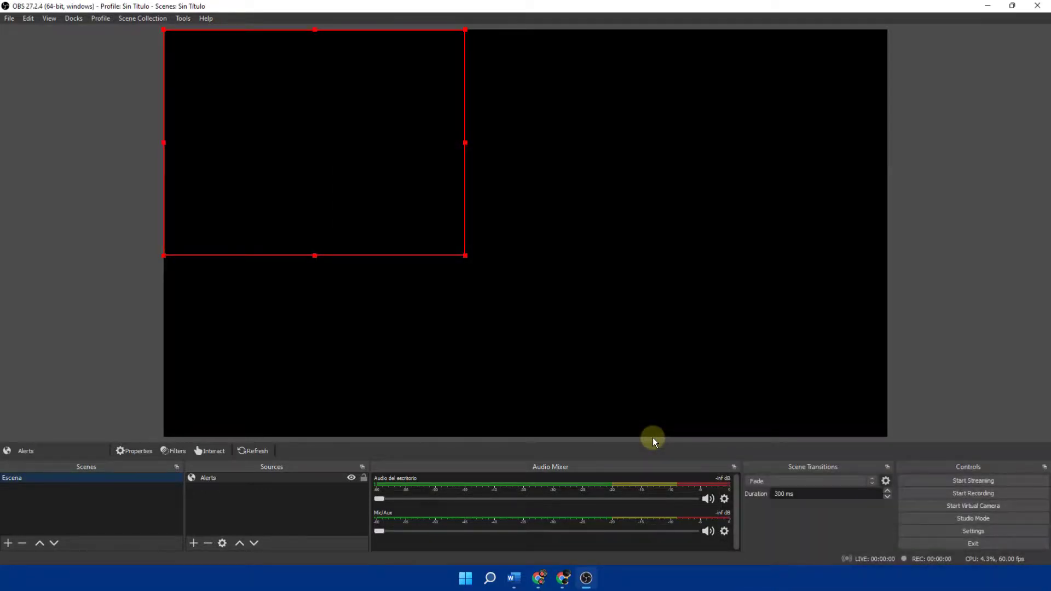
# - Move the Alerts source to the middle of the canvas and make its frame slightly smaller
pyautogui.moveTo(287, 129); pyautogui.dragTo(549, 208)
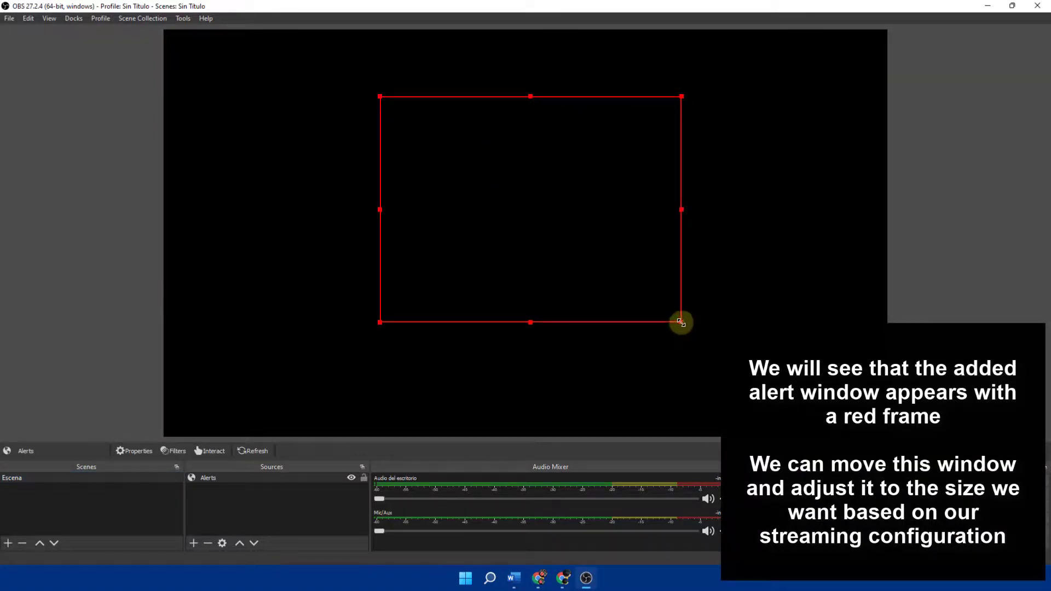
pyautogui.moveTo(680, 323); pyautogui.dragTo(554, 301)
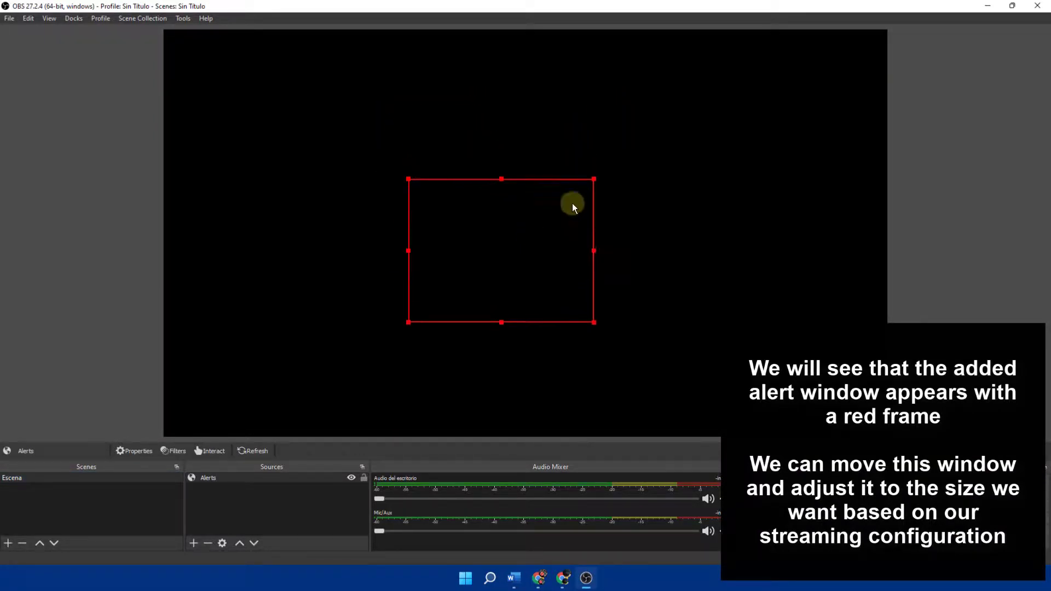
pyautogui.moveTo(594, 177); pyautogui.dragTo(675, 116)
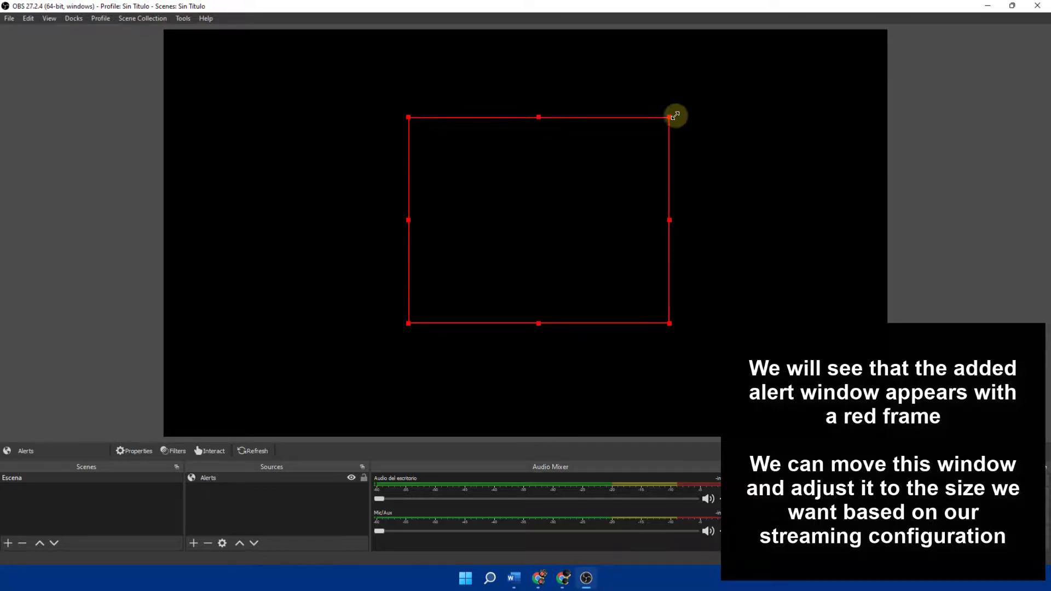
pyautogui.moveTo(582, 204); pyautogui.dragTo(563, 225)
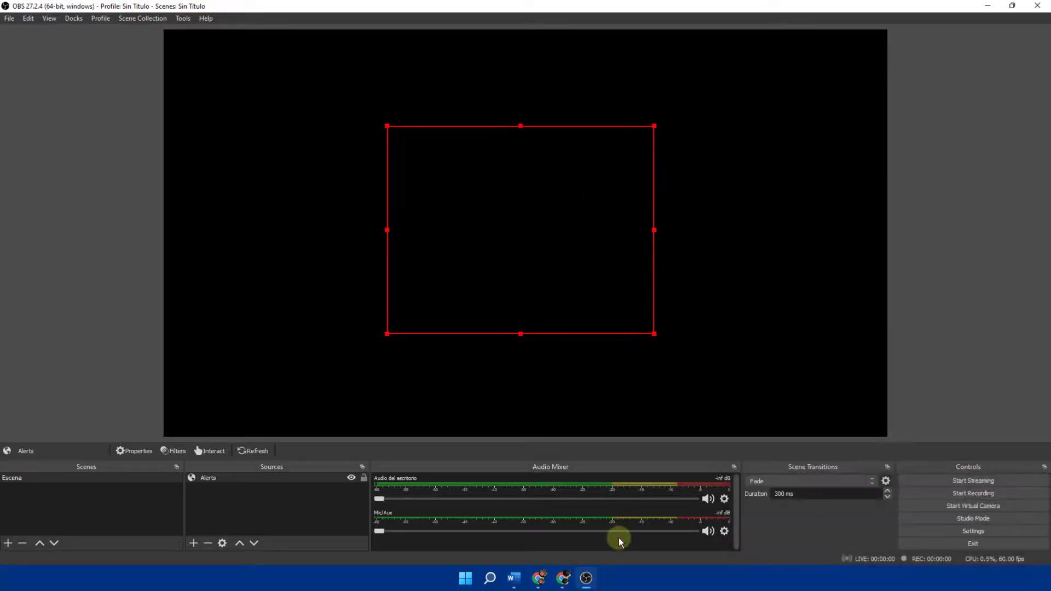
# - Send a test follow alert from the Streamlabs Alert Box and return to OBS Studio to check it on the canvas
pyautogui.click(565, 578)
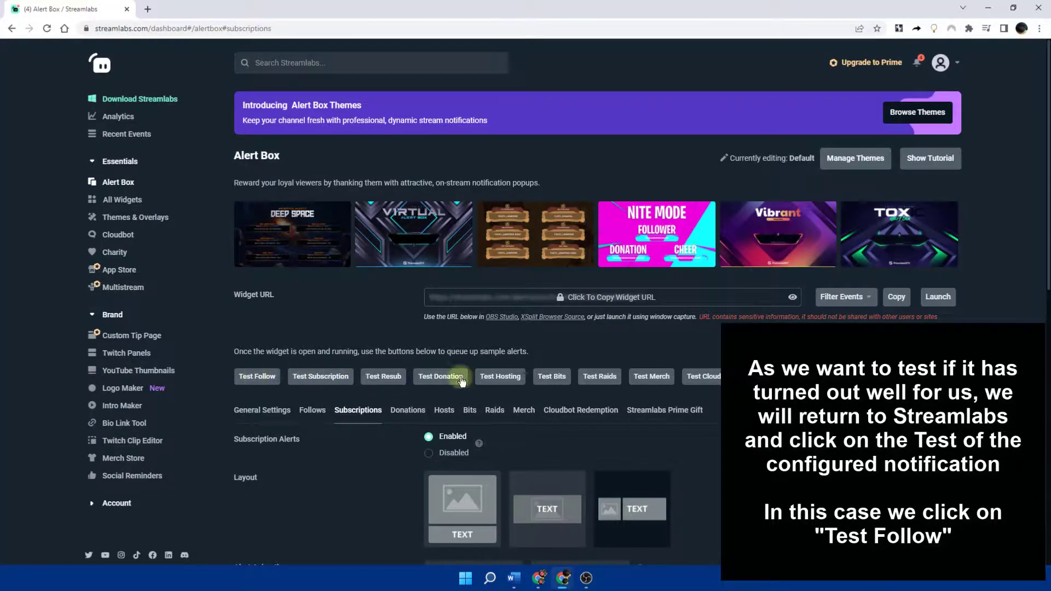
pyautogui.click(272, 376)
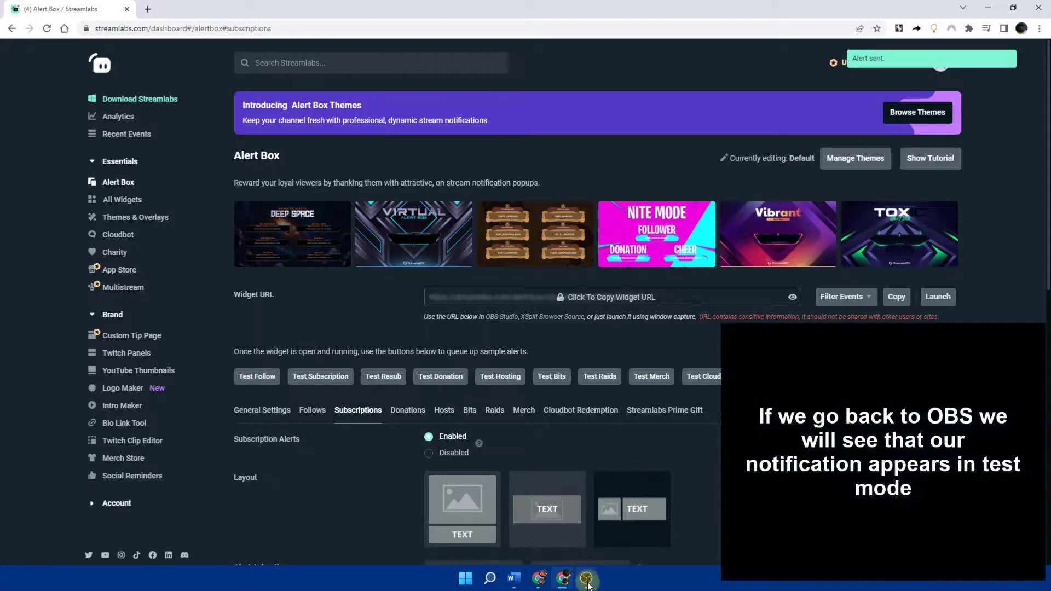
pyautogui.click(586, 580)
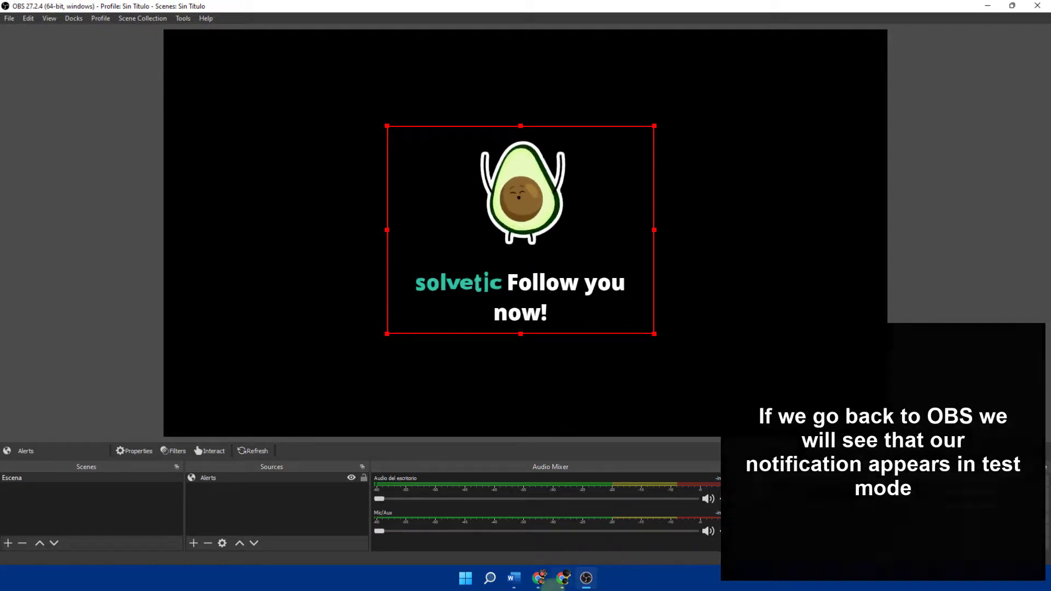
# - Send a test subscription alert from Streamlabs and view it on the OBS Studio canvas
pyautogui.click(563, 578)
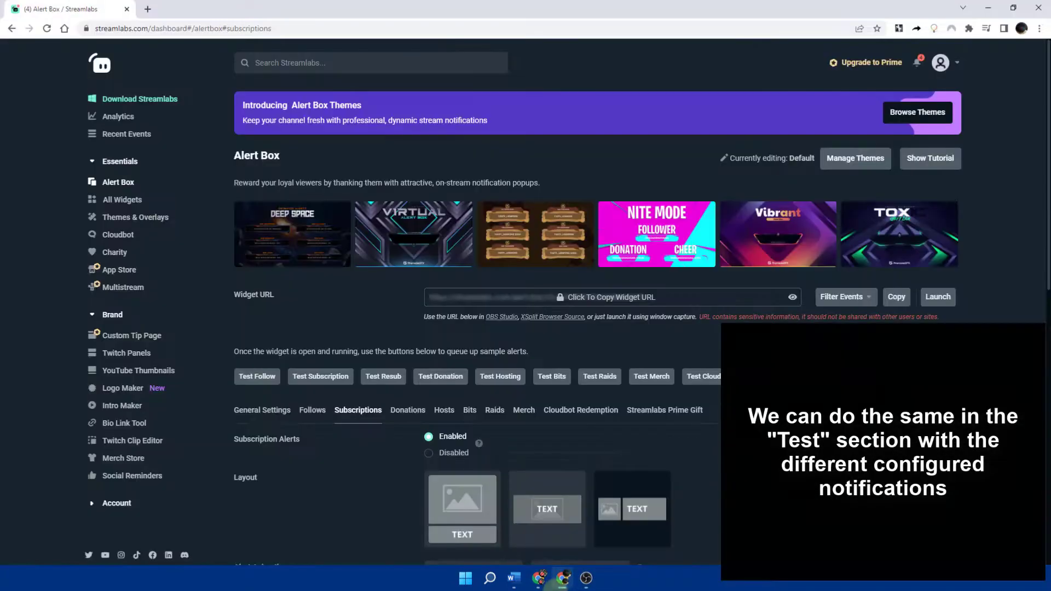
pyautogui.click(337, 378)
pyautogui.click(586, 577)
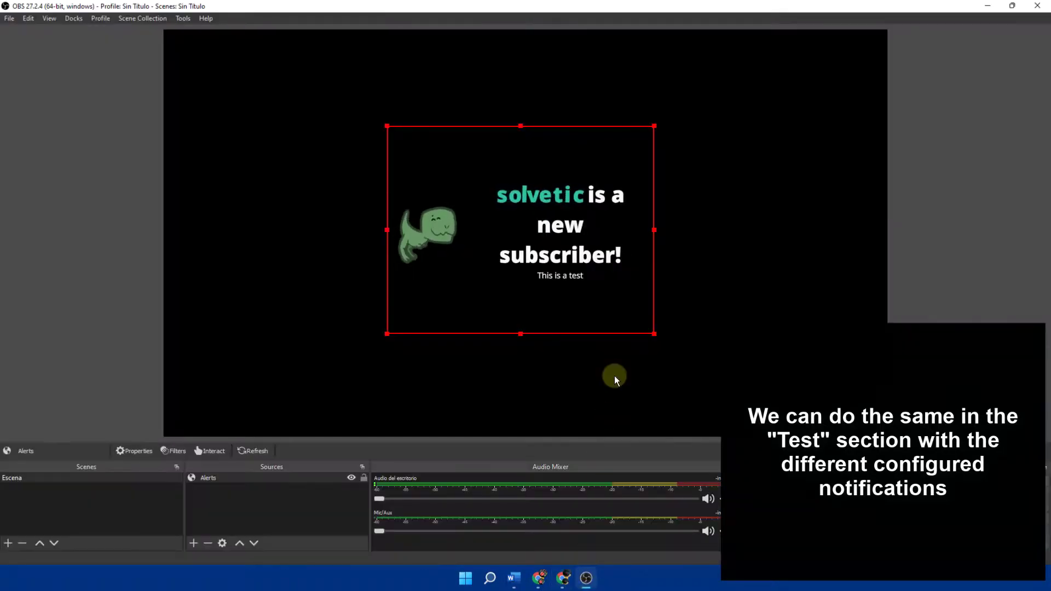